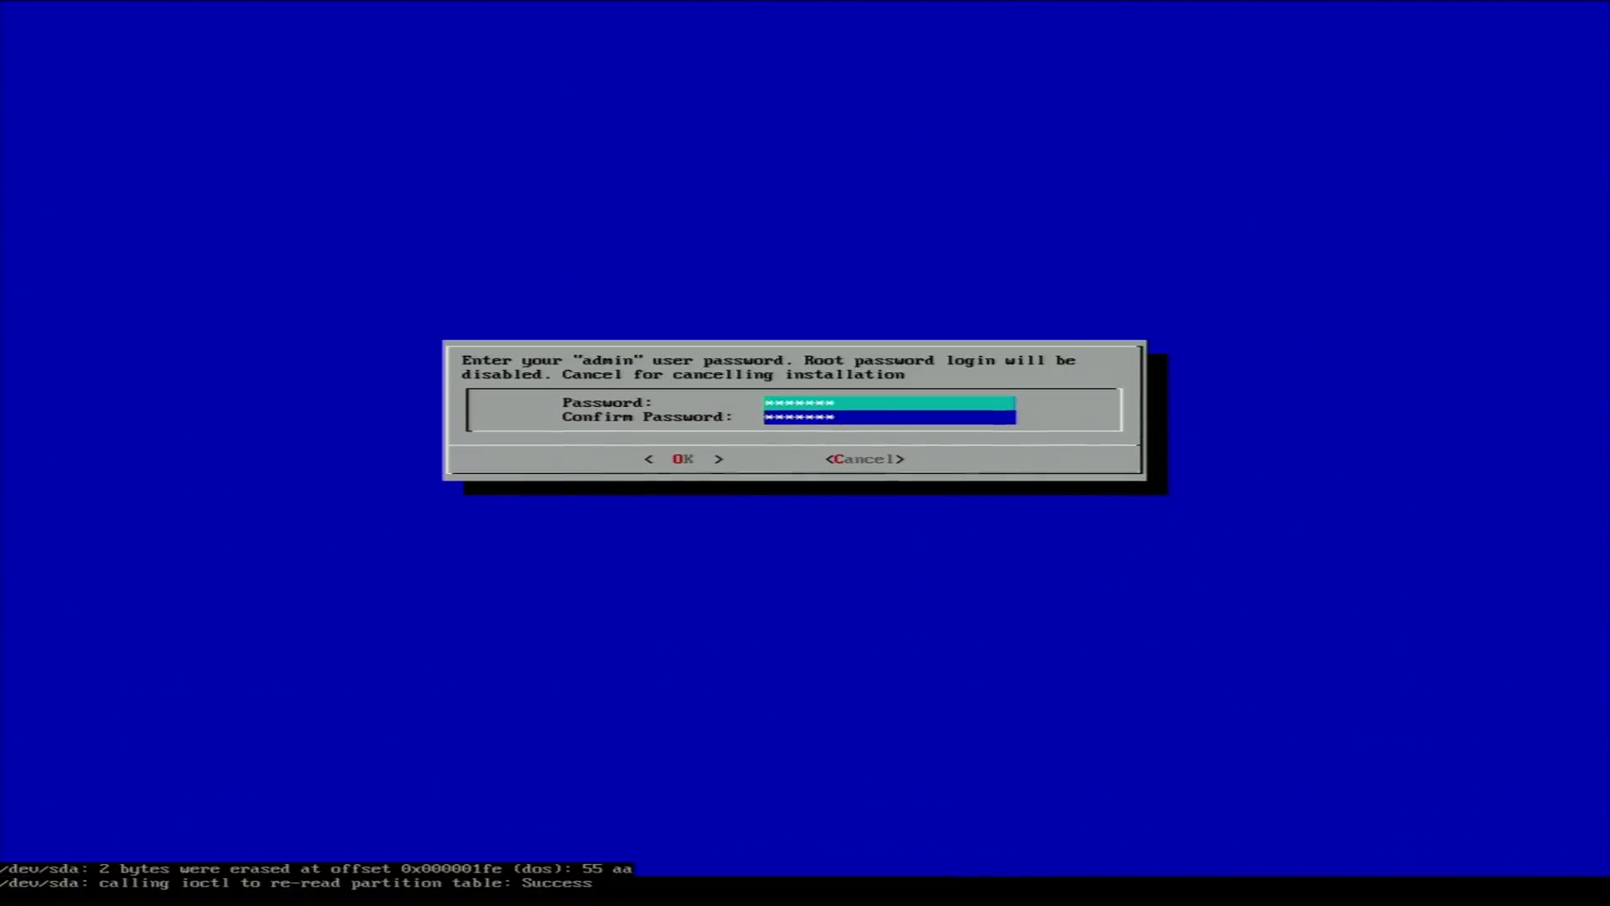
# - Accept the admin password and agree to create the 16GB swap partition
pyautogui.press('Return')
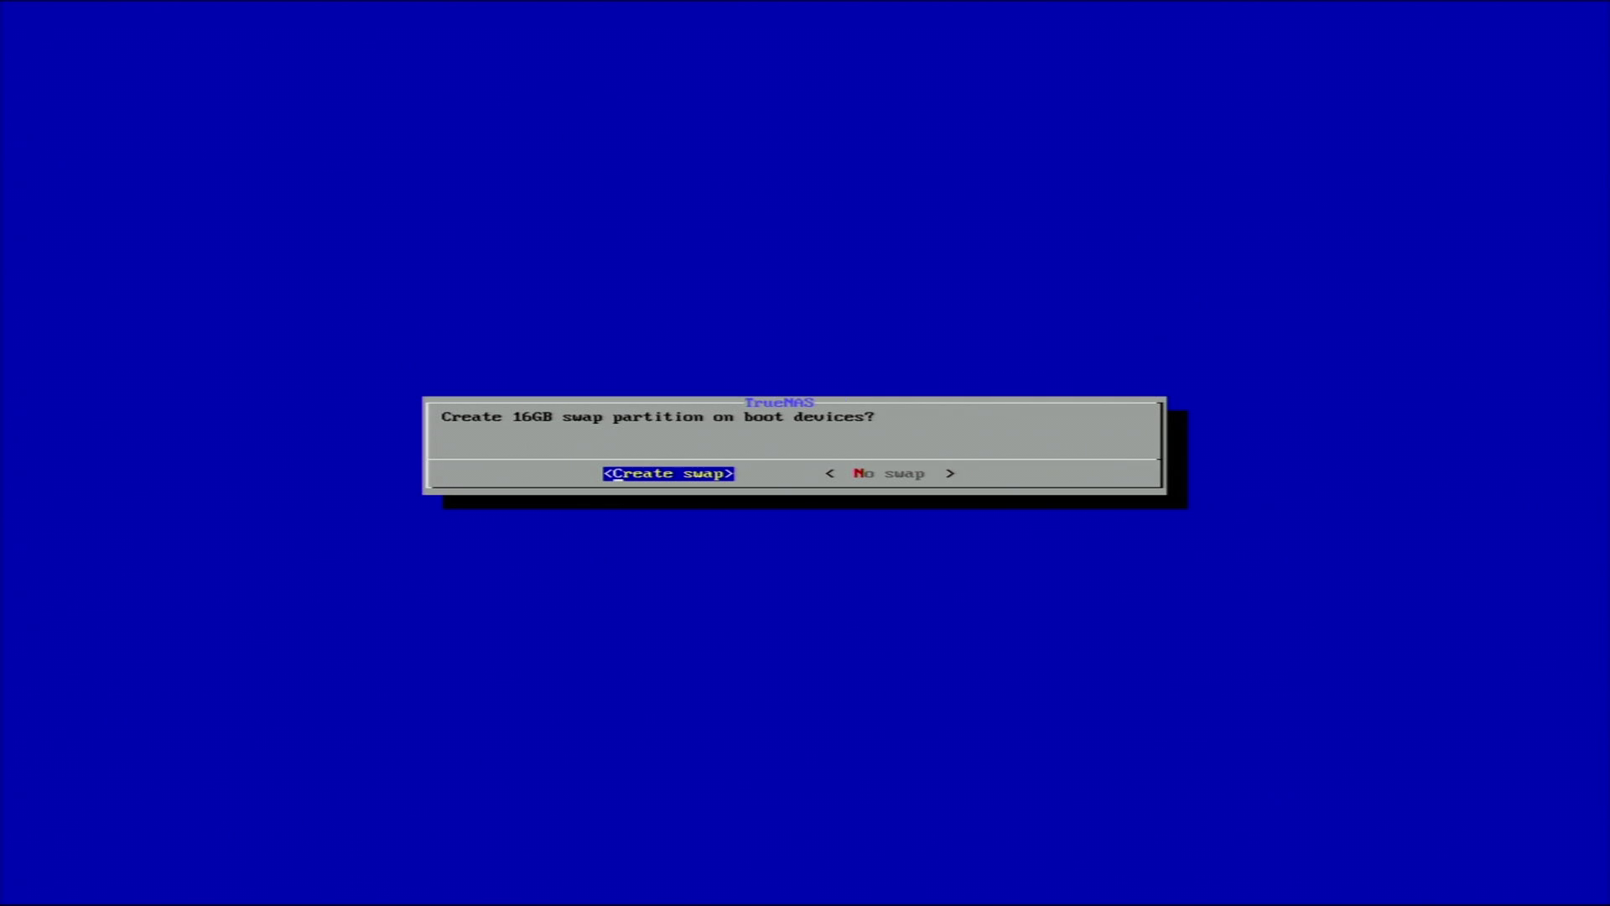
pyautogui.press('Return')
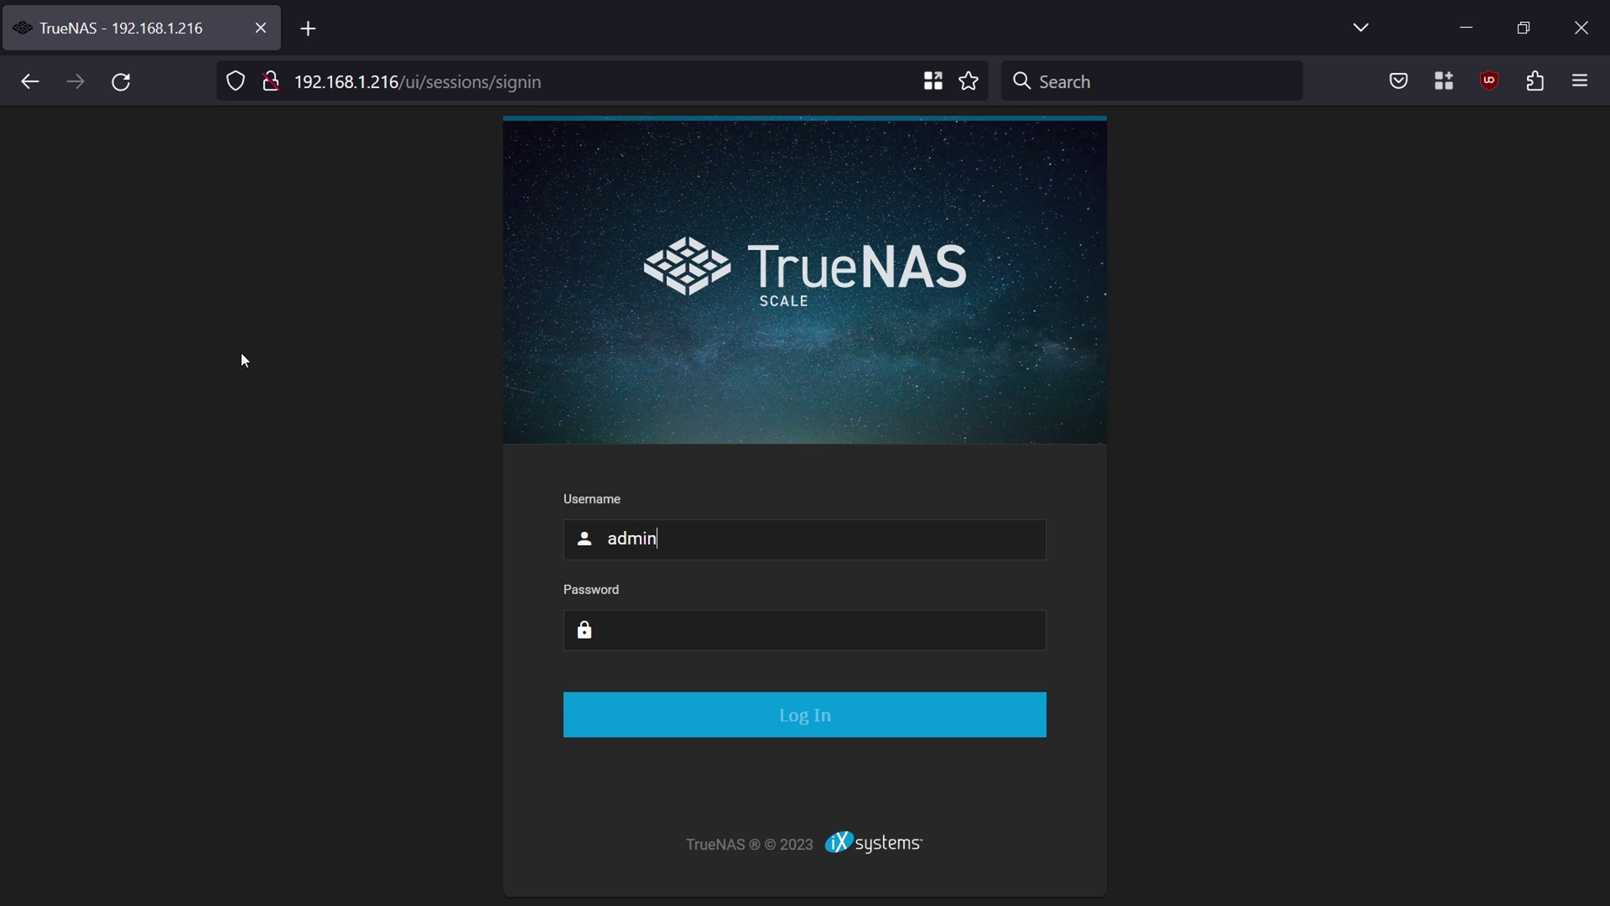
# - Submit the admin login to reach the dashboard
pyautogui.press('Return')
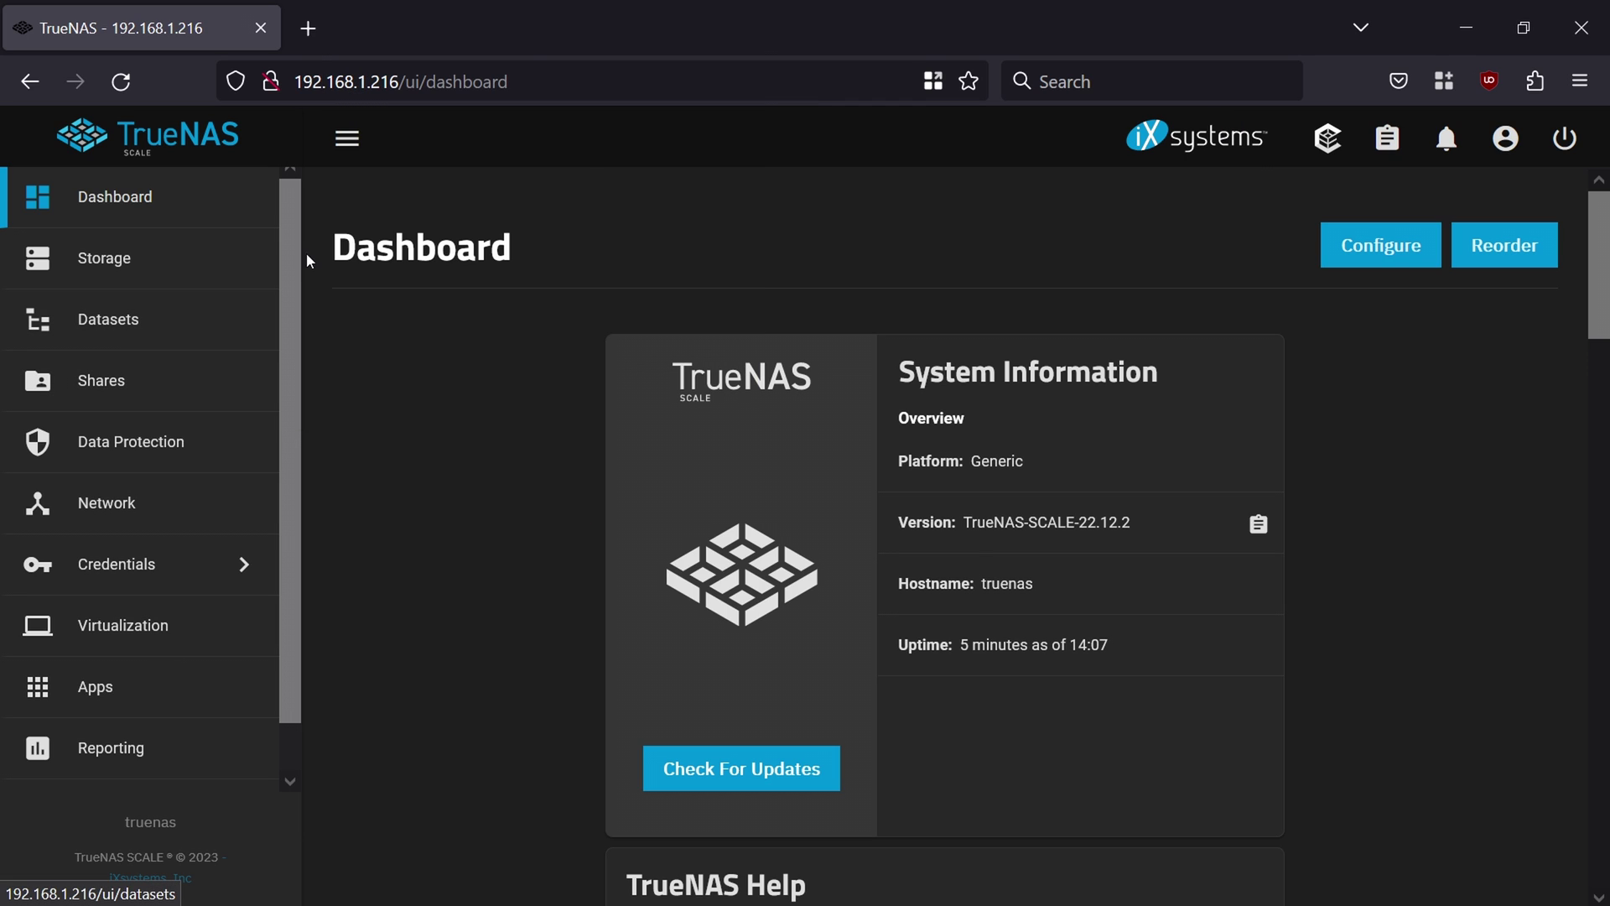
pyautogui.scroll(-5, 985, 358)
pyautogui.scroll(-3, 986, 360)
pyautogui.scroll(-2, 987, 367)
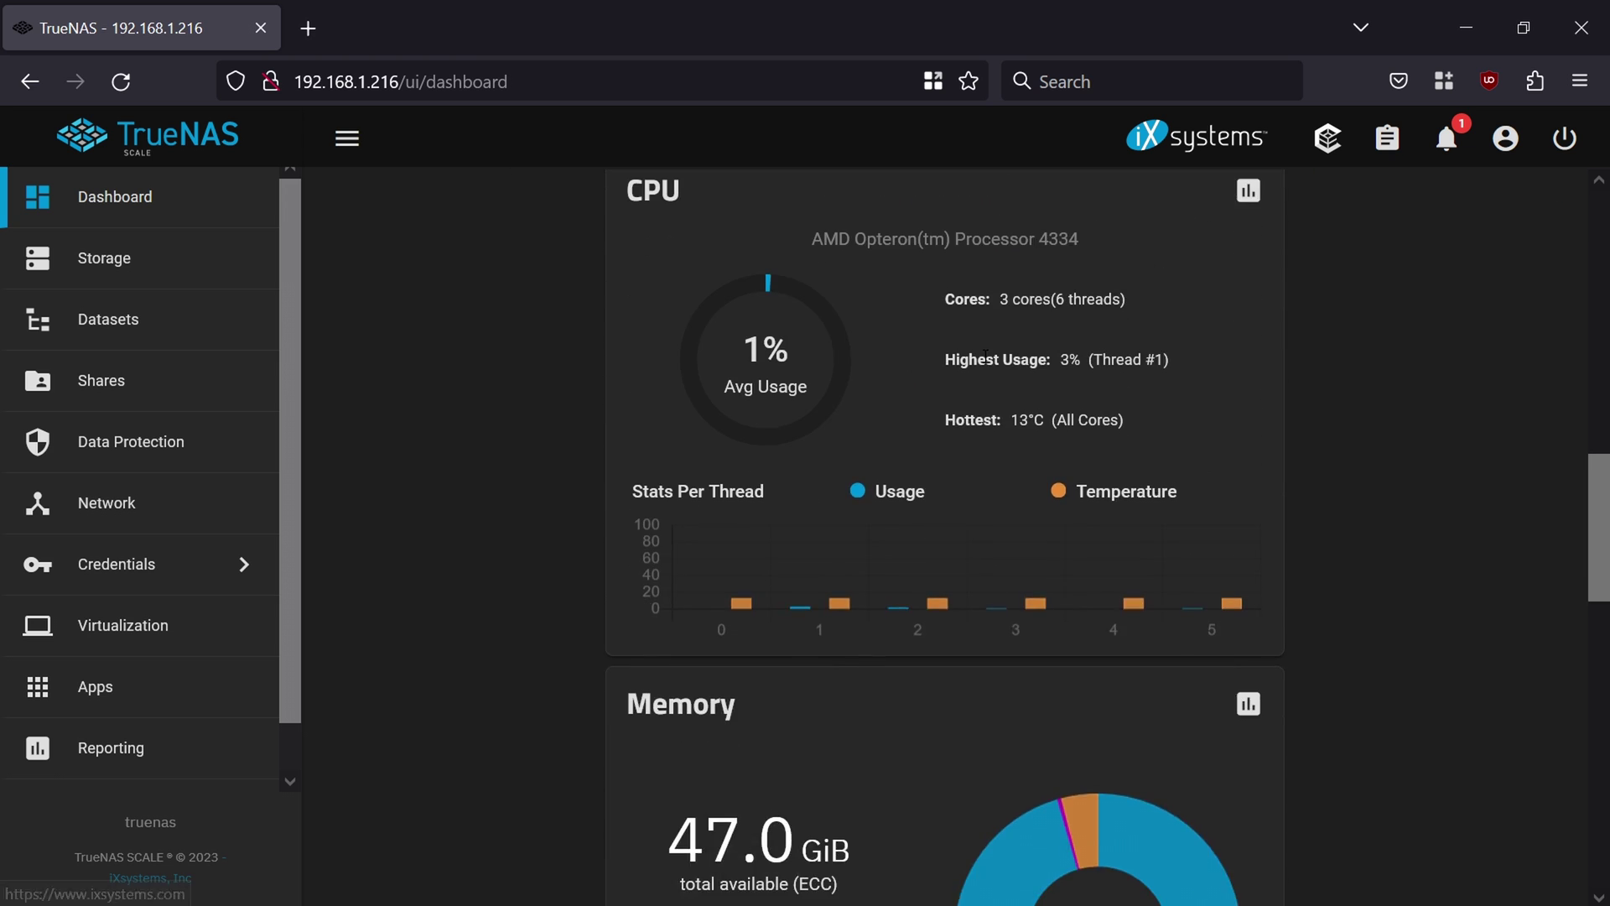
pyautogui.scroll(1, 992, 384)
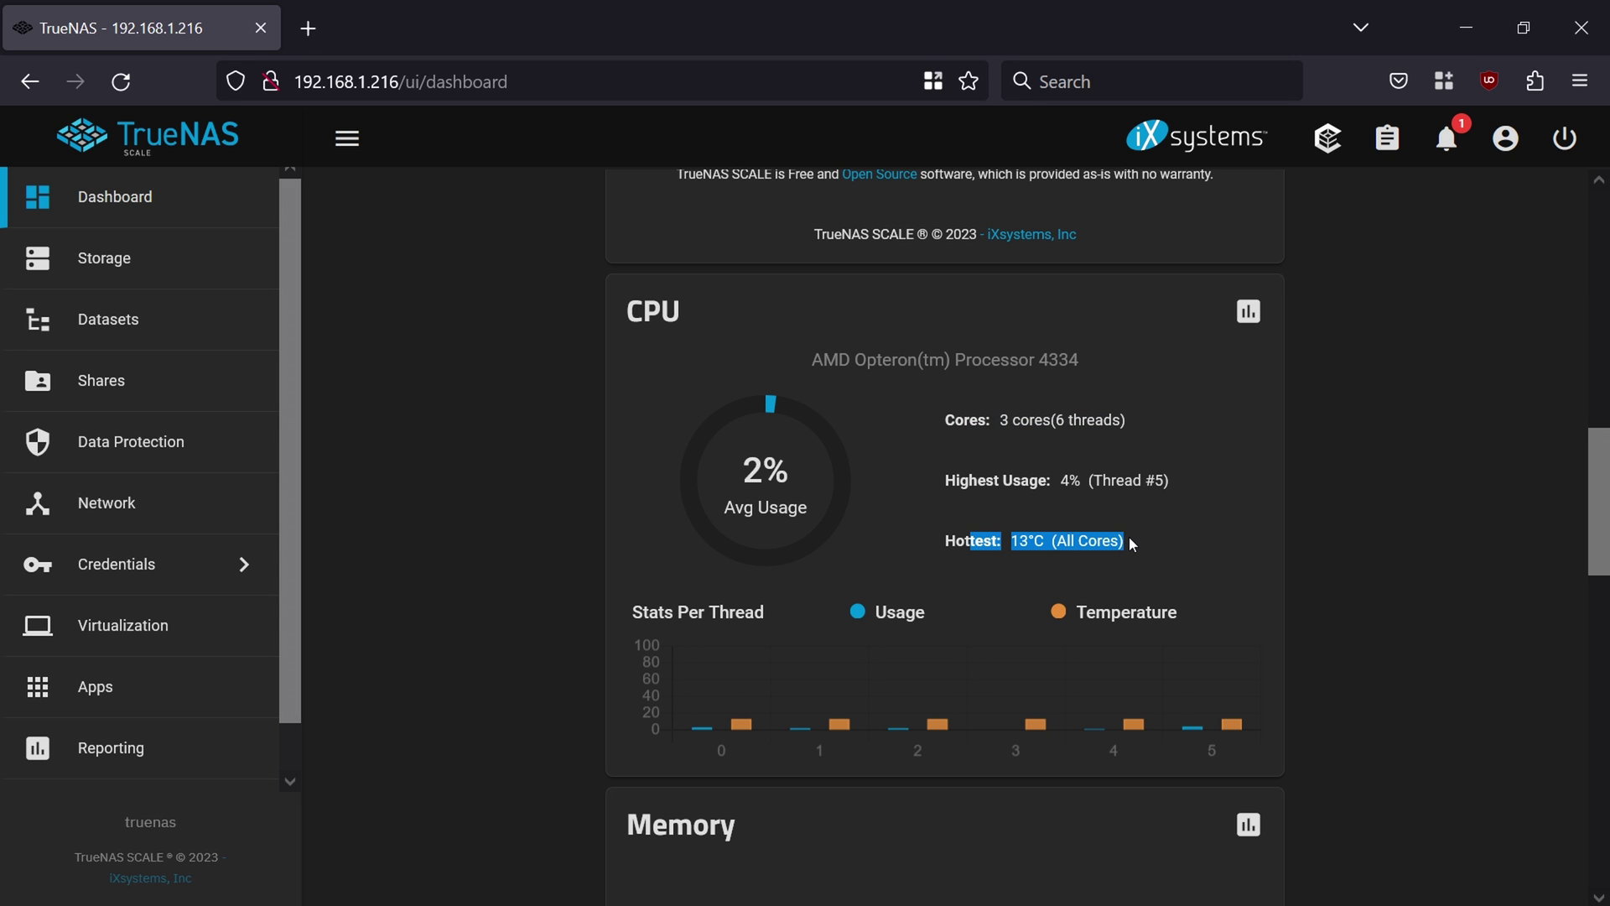
pyautogui.scroll(-4, 1129, 543)
pyautogui.scroll(-4, 773, 515)
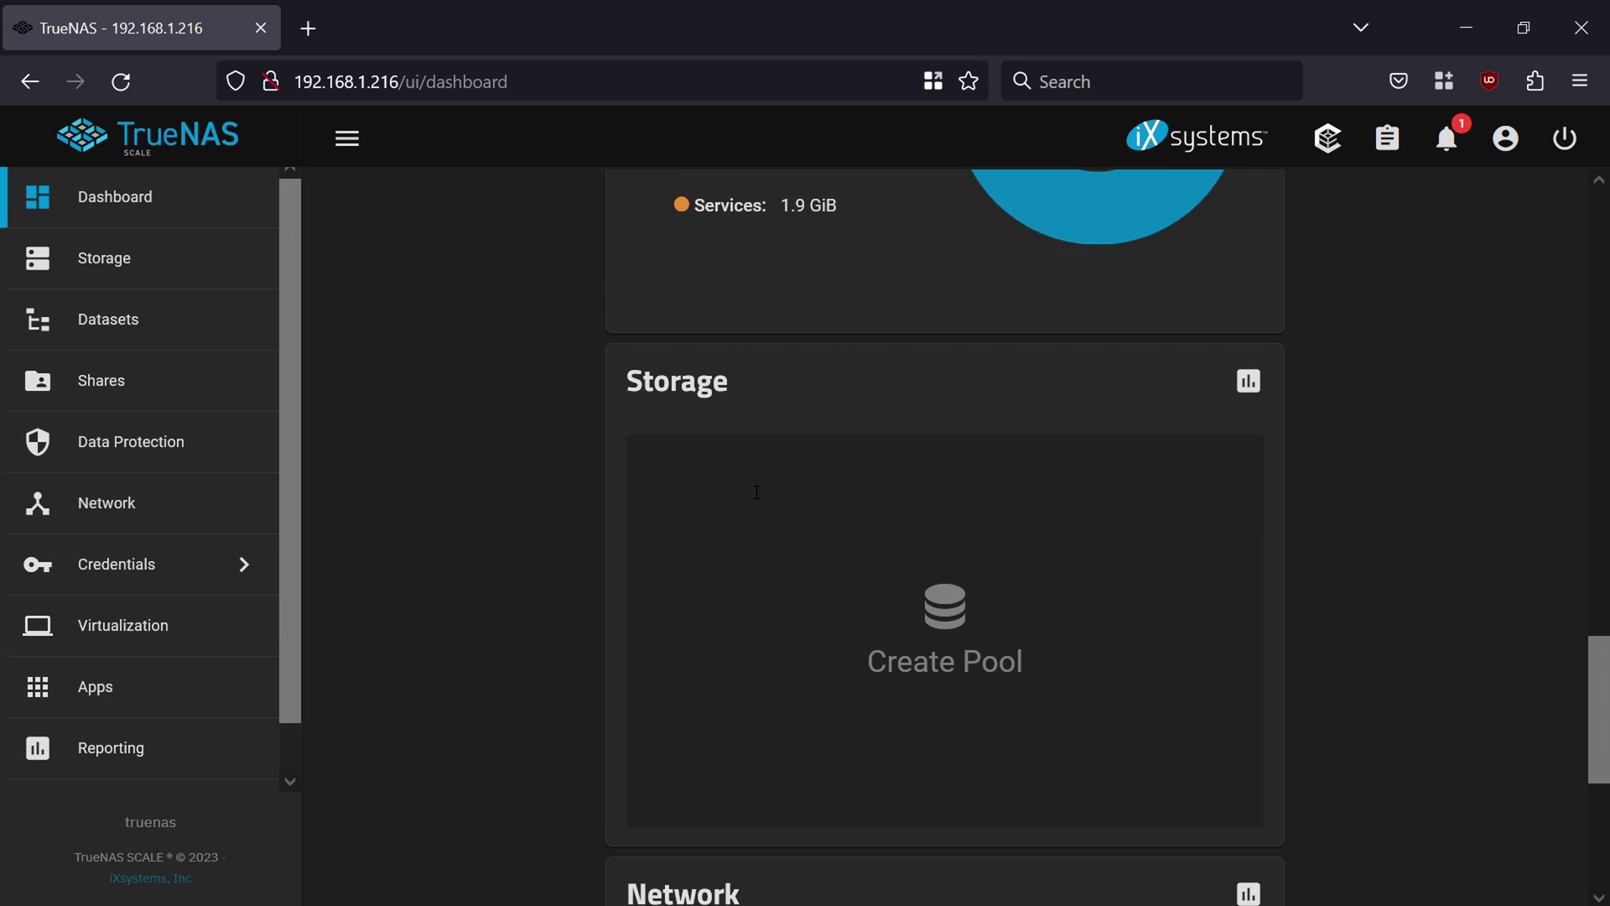
pyautogui.scroll(-4, 772, 515)
pyautogui.scroll(2, 797, 562)
pyautogui.scroll(1, 1071, 539)
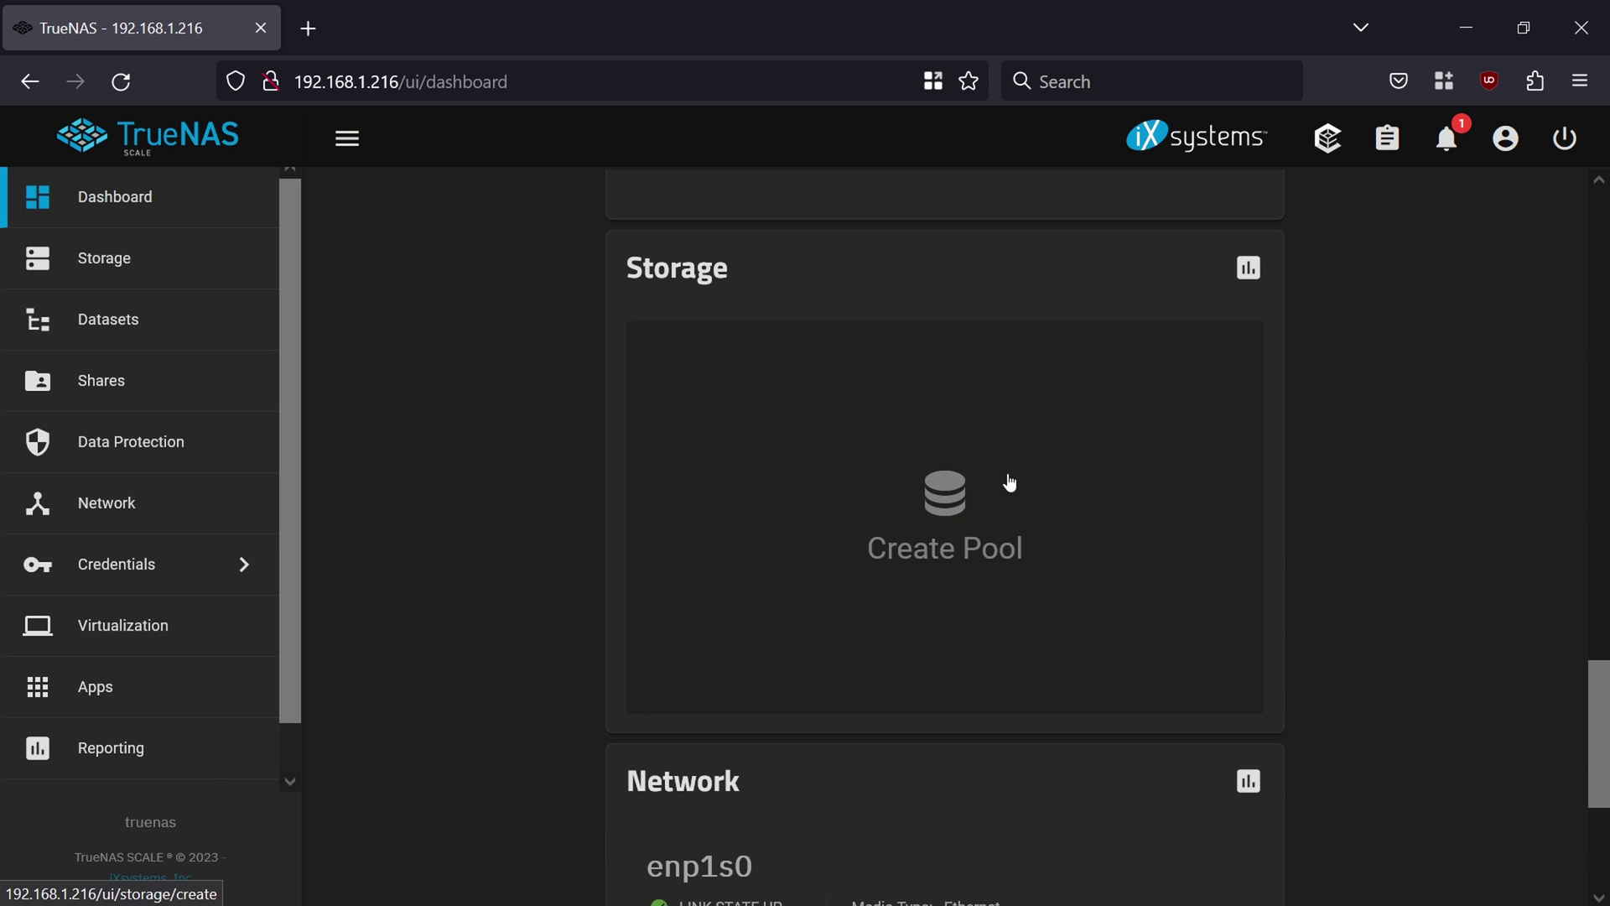
# - Start a new pool with all four 2.73 TiB disks in one Raid-z data vdev
pyautogui.click(930, 483)
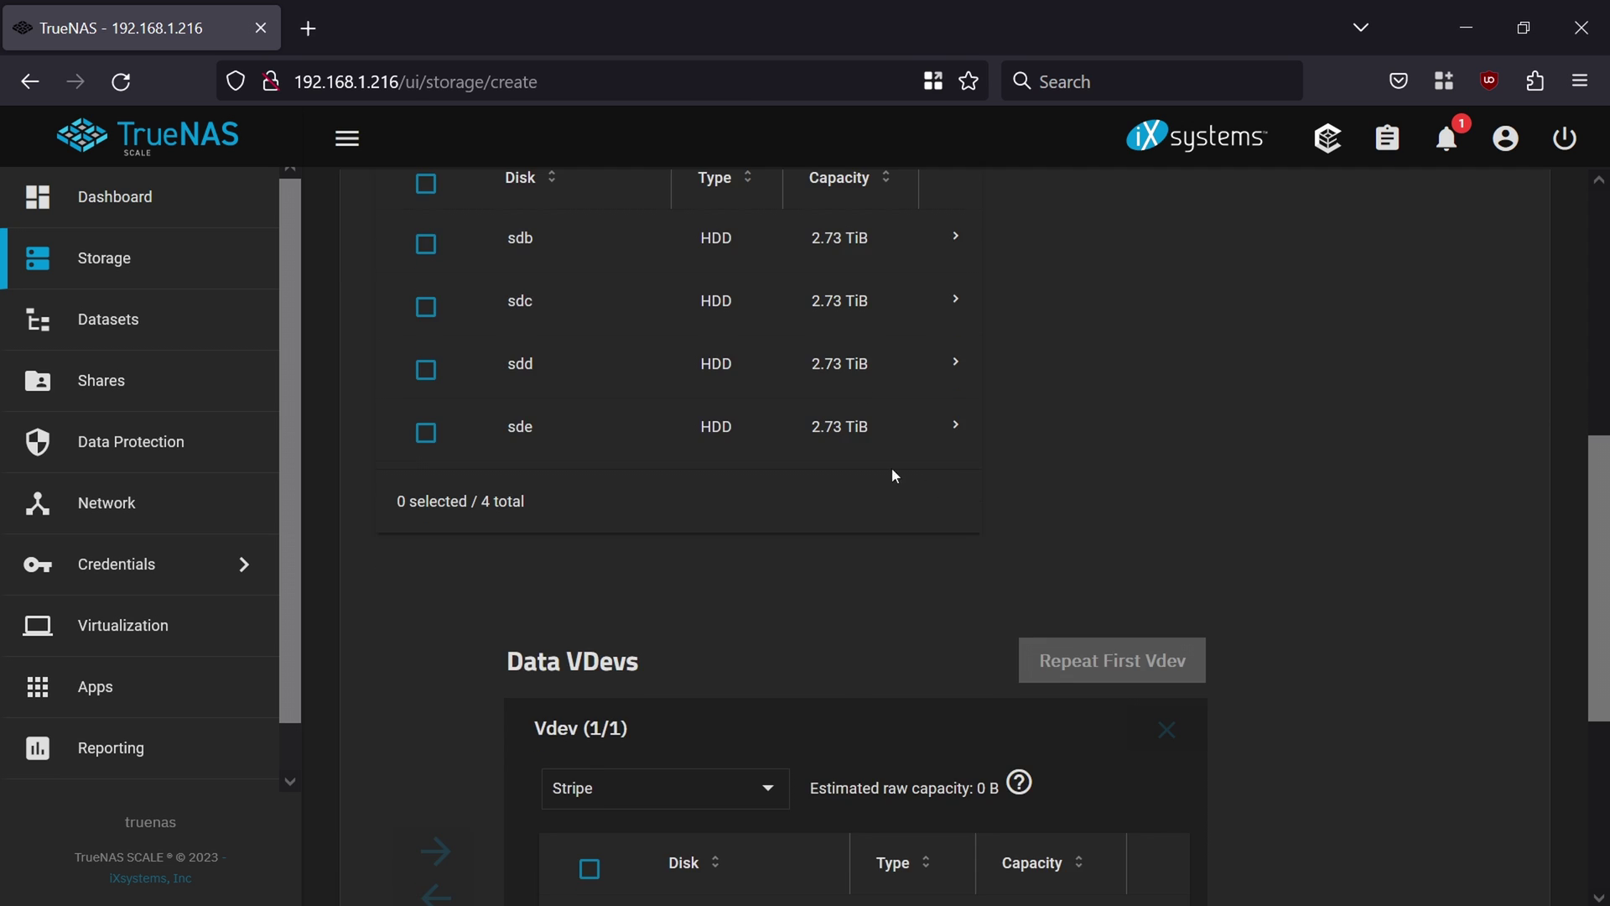
pyautogui.click(423, 762)
pyautogui.scroll(-6, 738, 510)
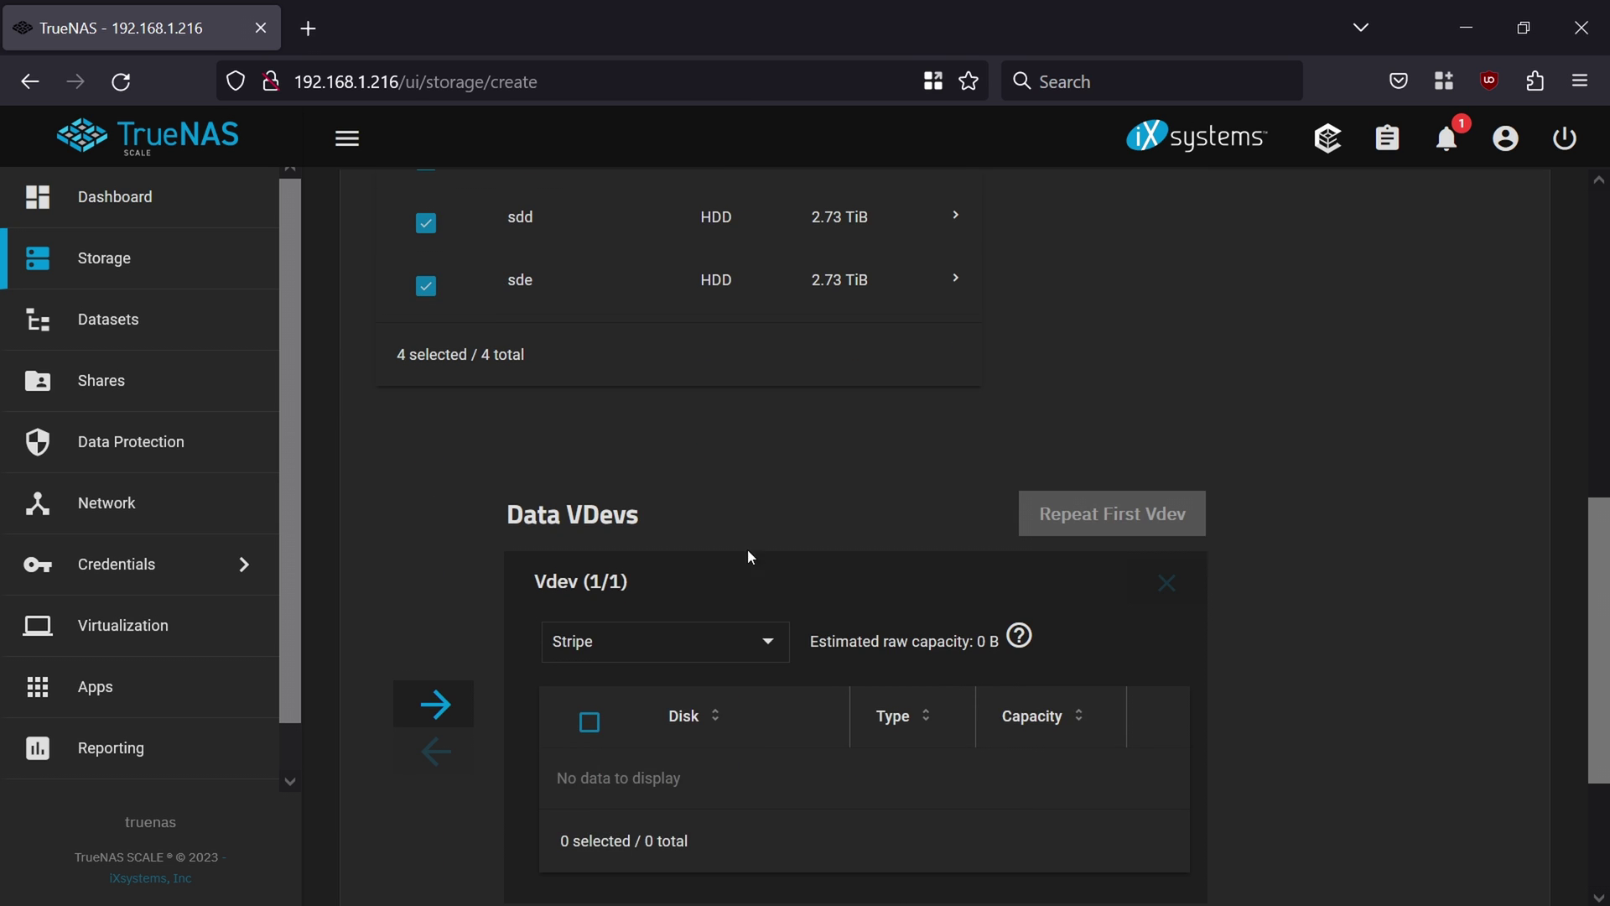
pyautogui.click(432, 705)
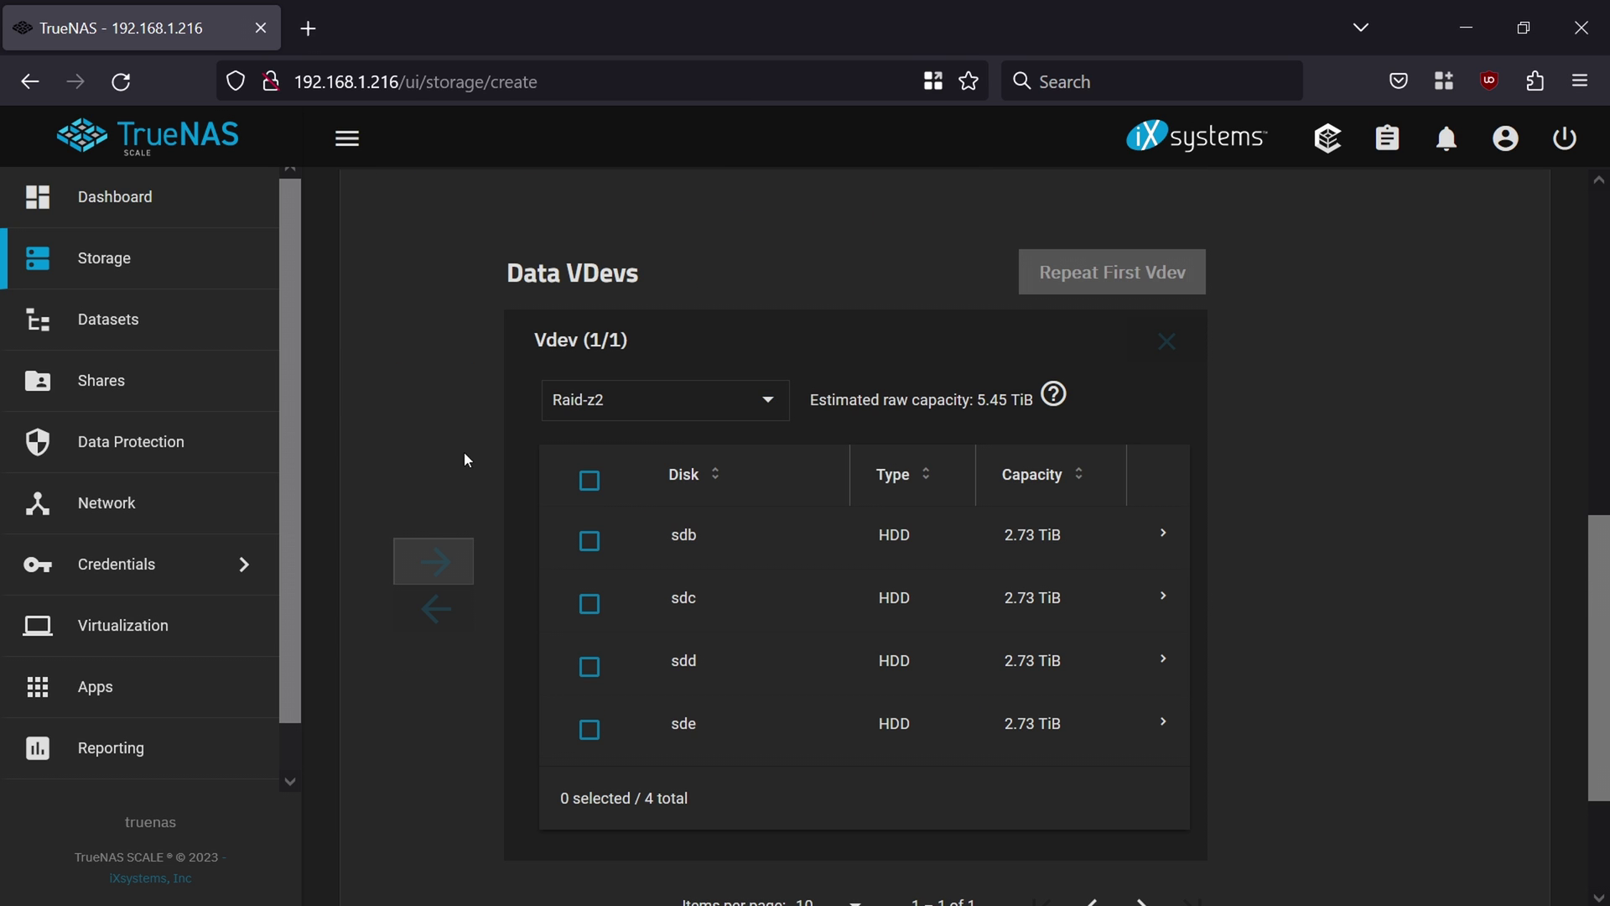
pyautogui.click(604, 403)
pyautogui.click(624, 362)
pyautogui.scroll(-2, 490, 429)
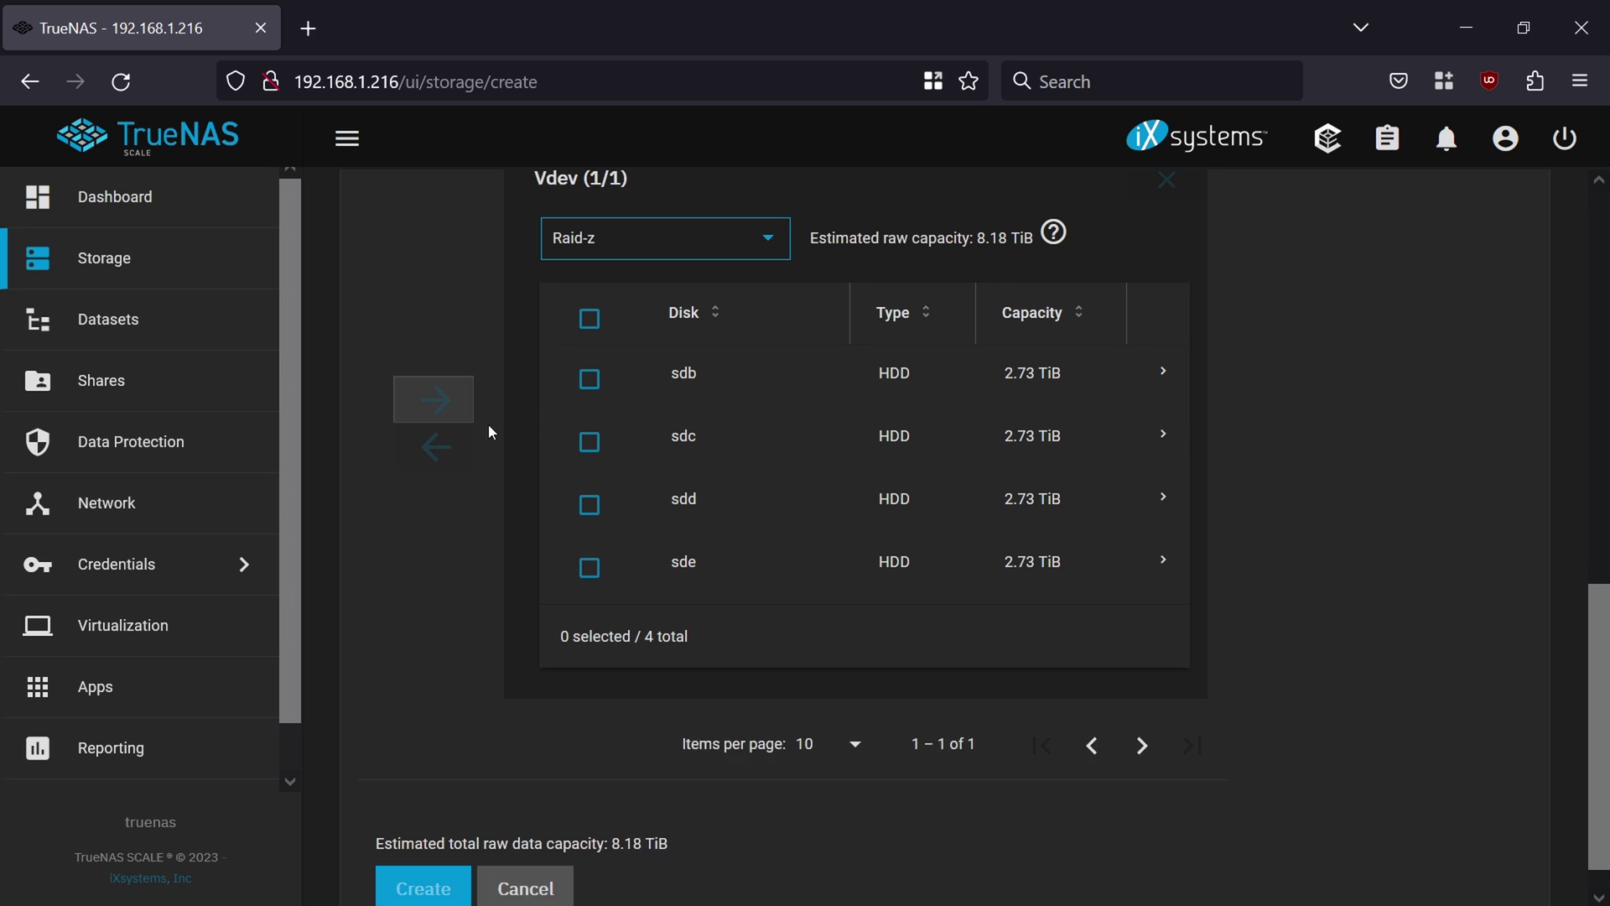
pyautogui.scroll(2, 466, 780)
pyautogui.scroll(3, 483, 714)
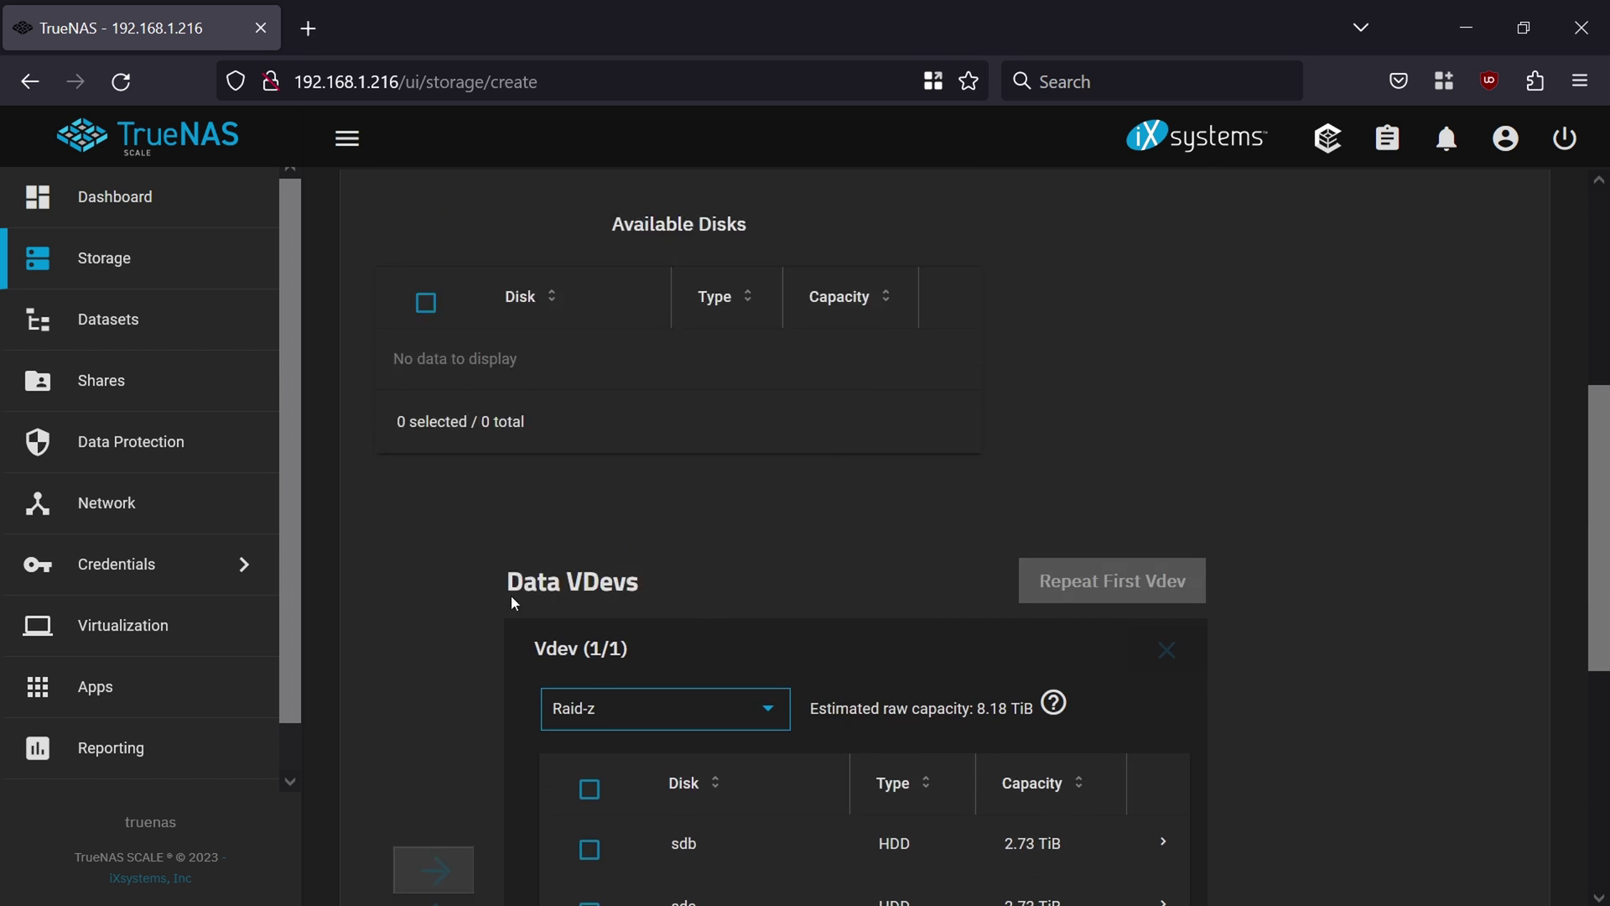
pyautogui.scroll(4, 510, 596)
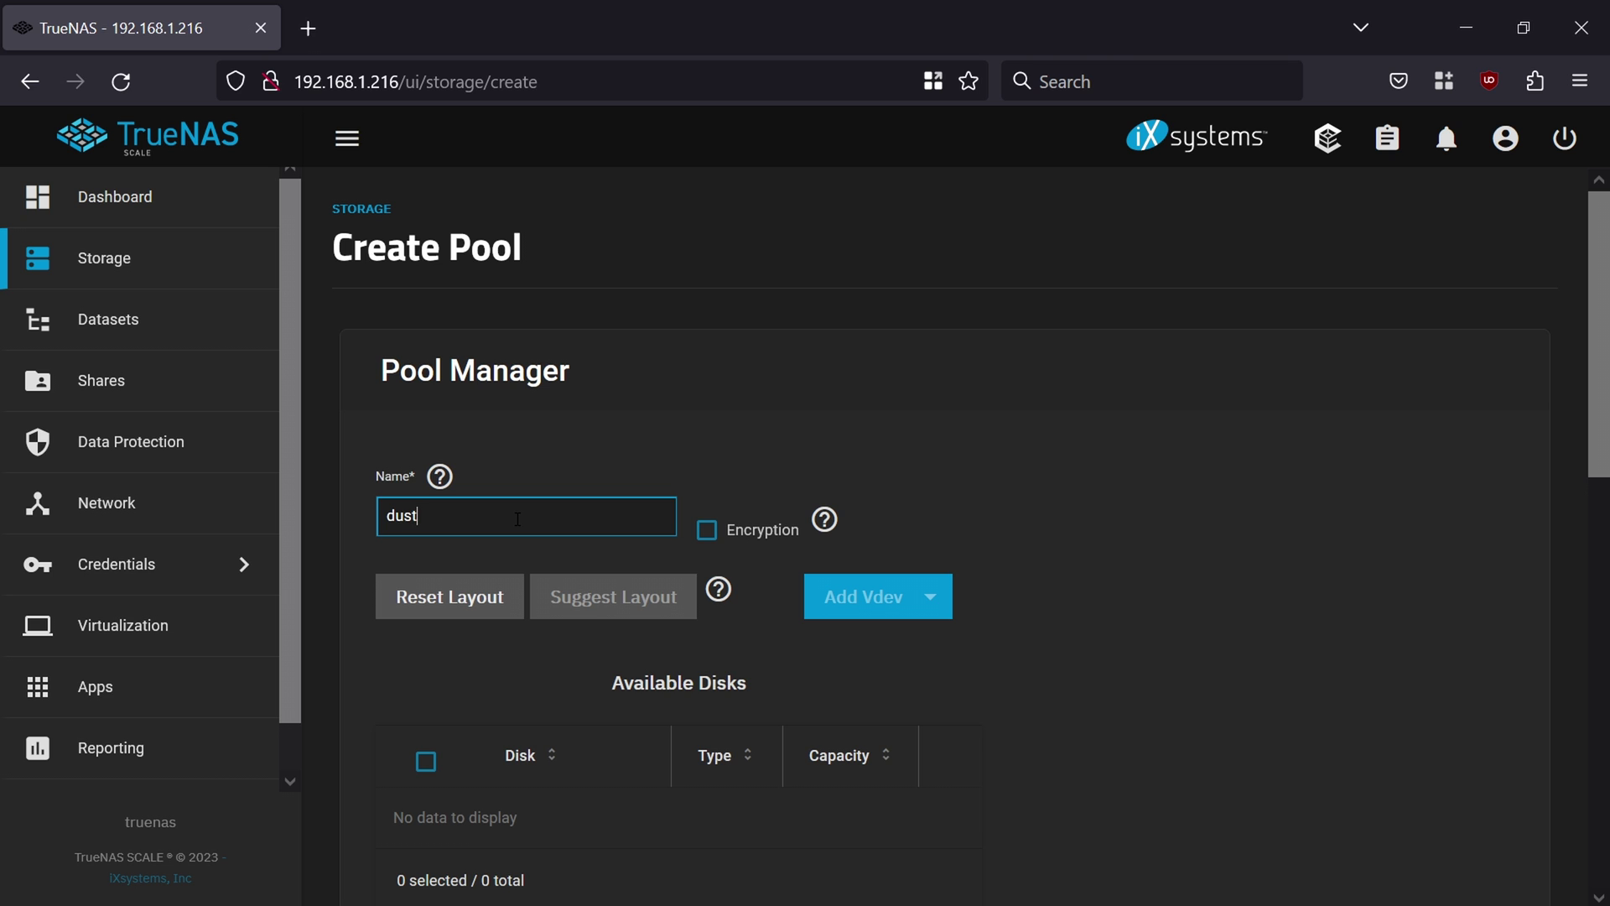
pyautogui.scroll(-8, 520, 517)
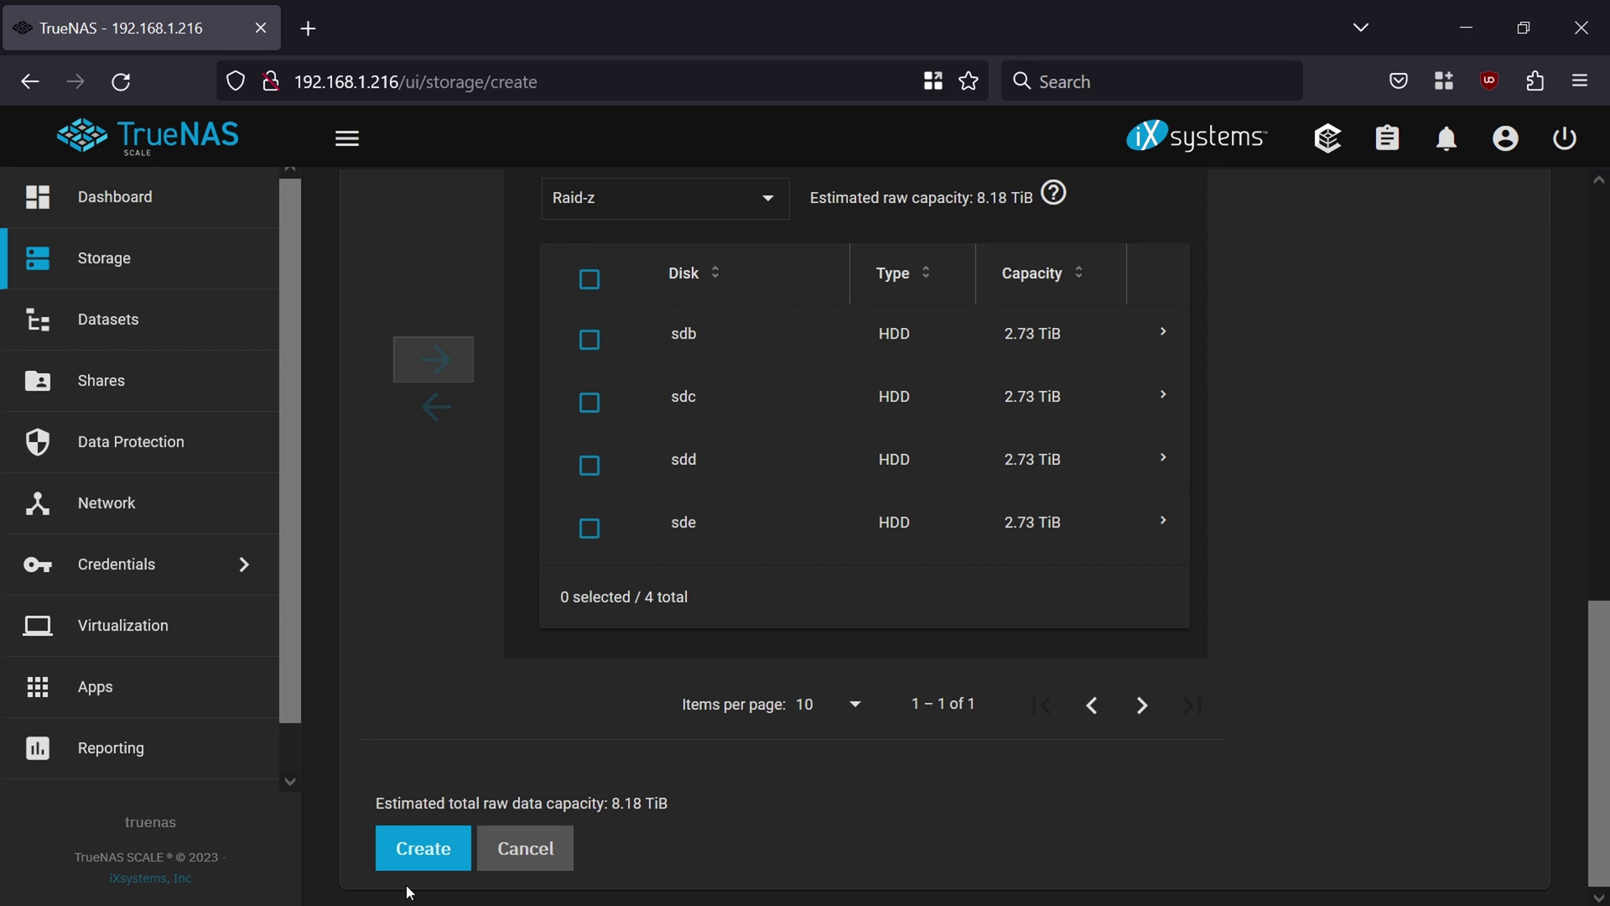
# - Create the pool dusty, confirming the disks will be erased, and go to Datasets
pyautogui.click(422, 849)
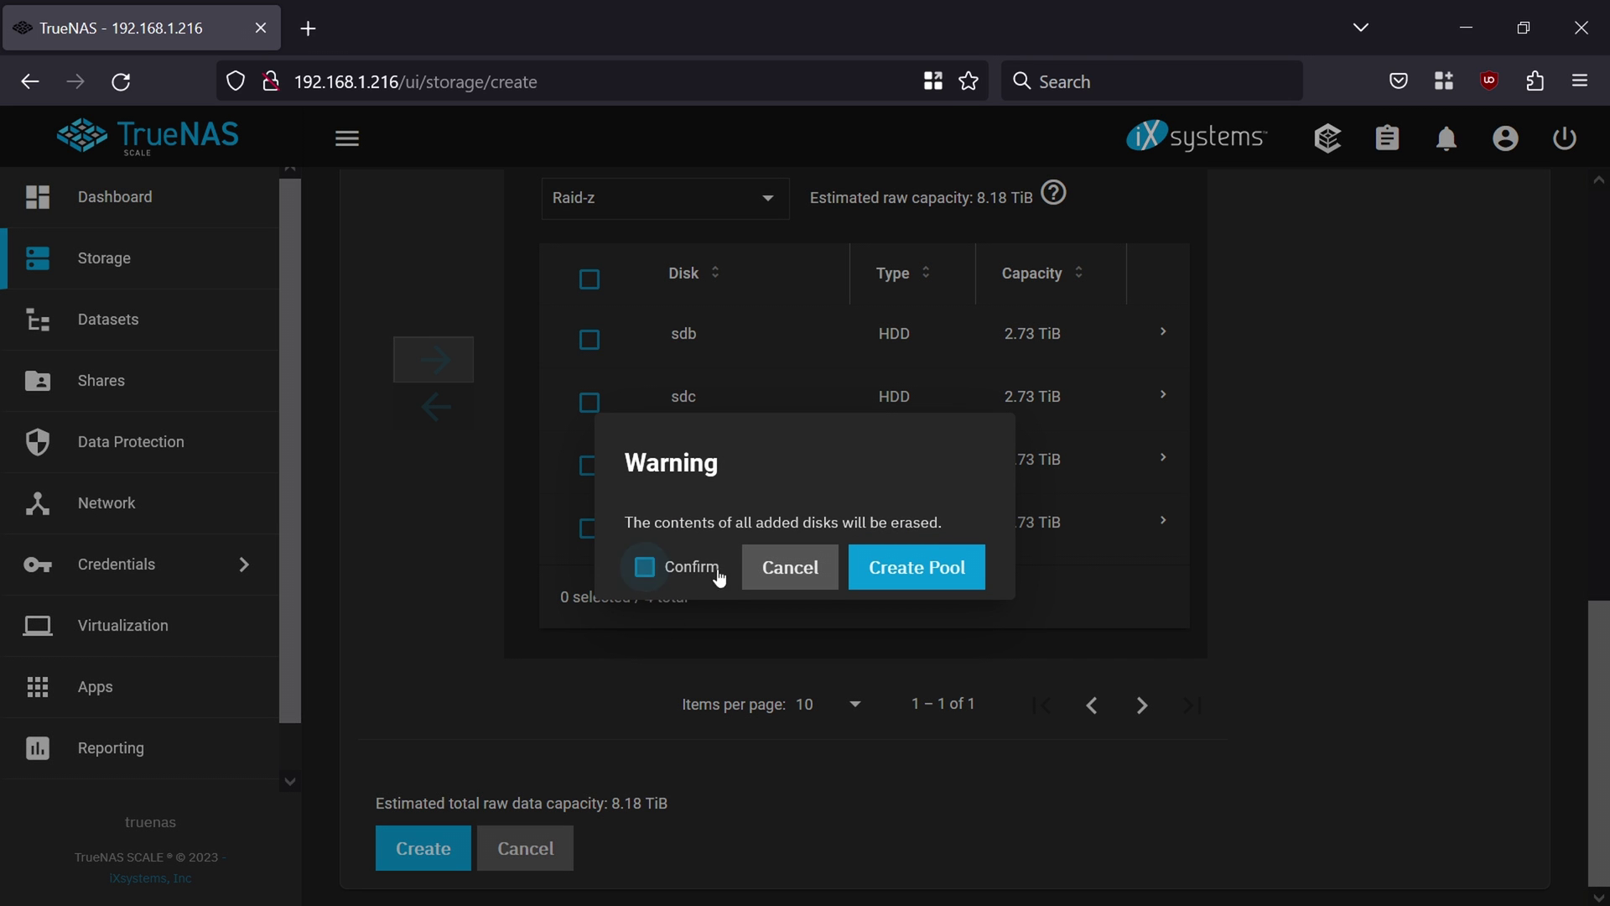
pyautogui.click(925, 574)
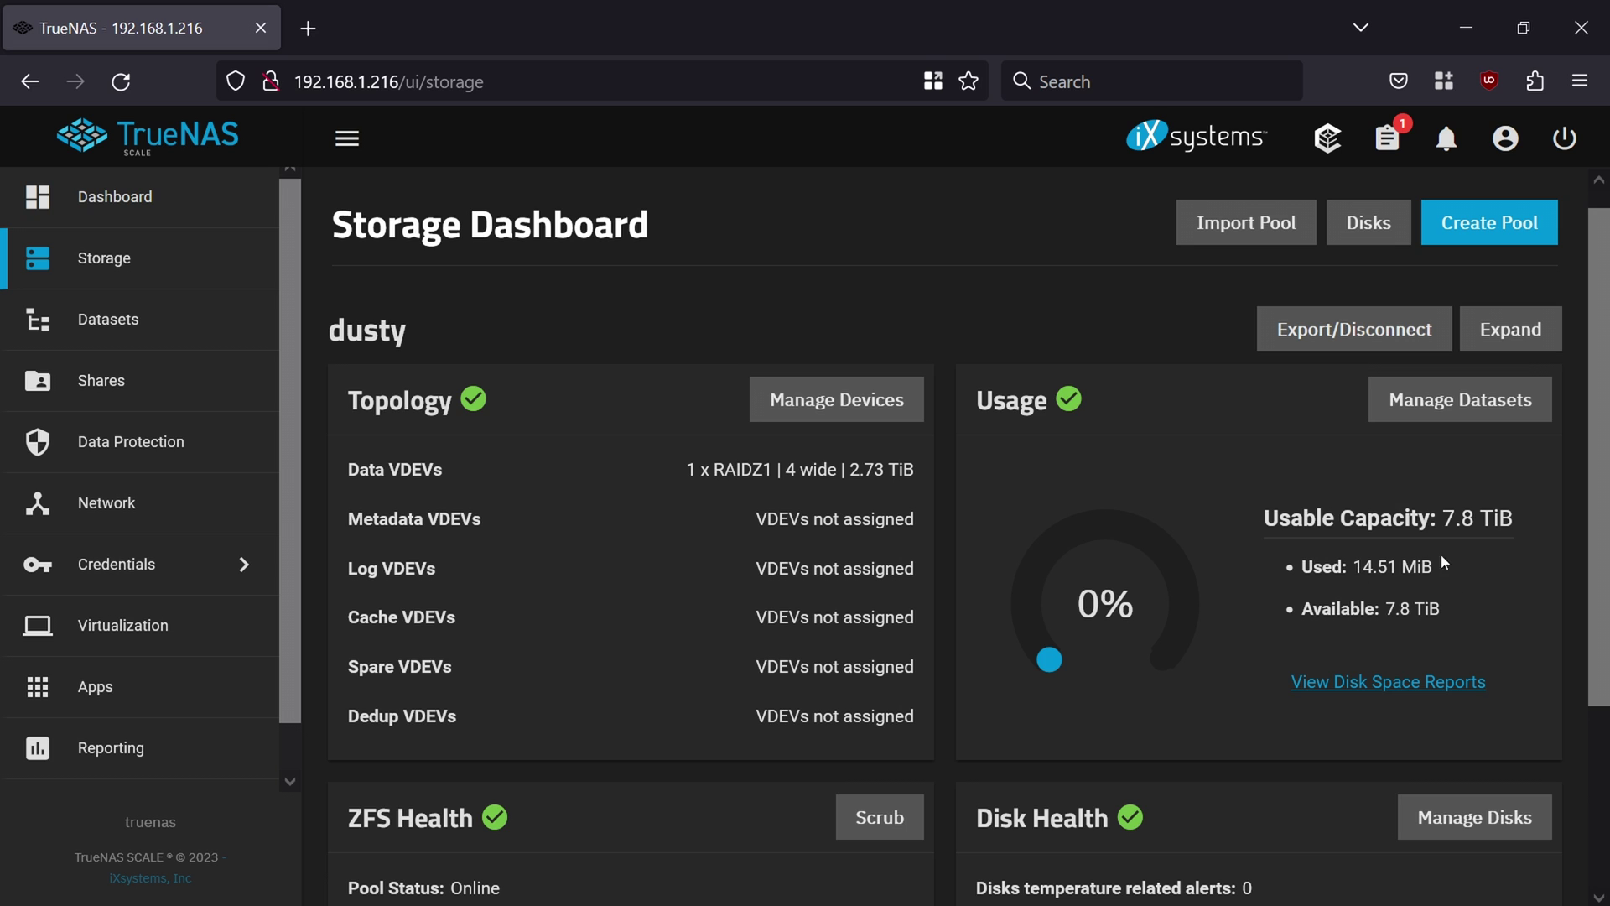
pyautogui.click(1500, 517)
pyautogui.scroll(-2, 640, 557)
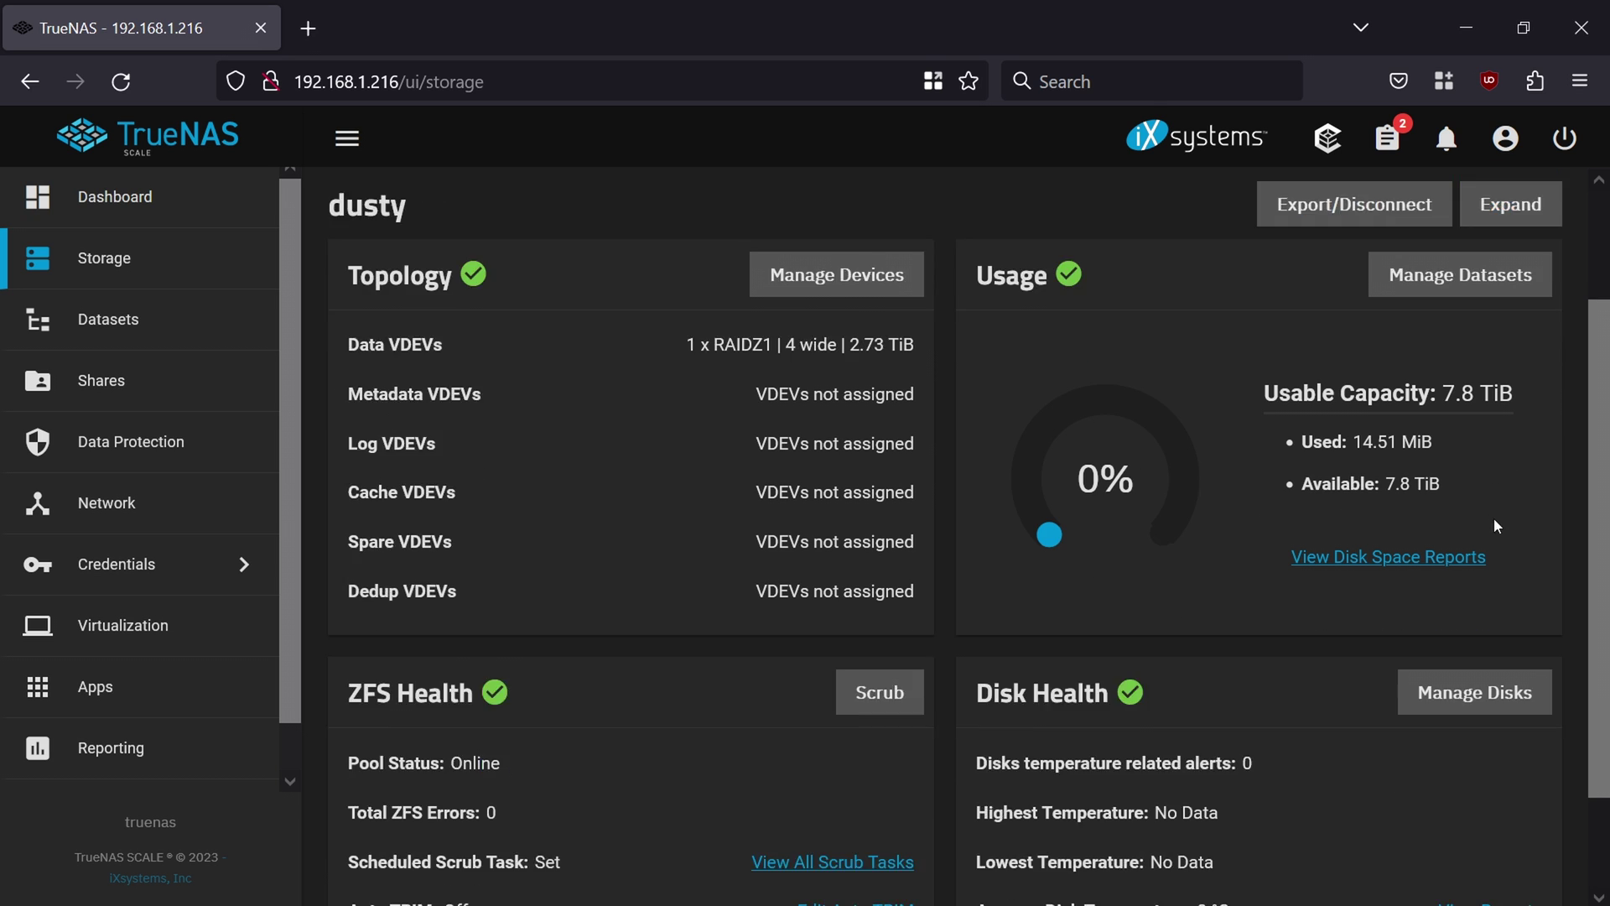
pyautogui.click(149, 321)
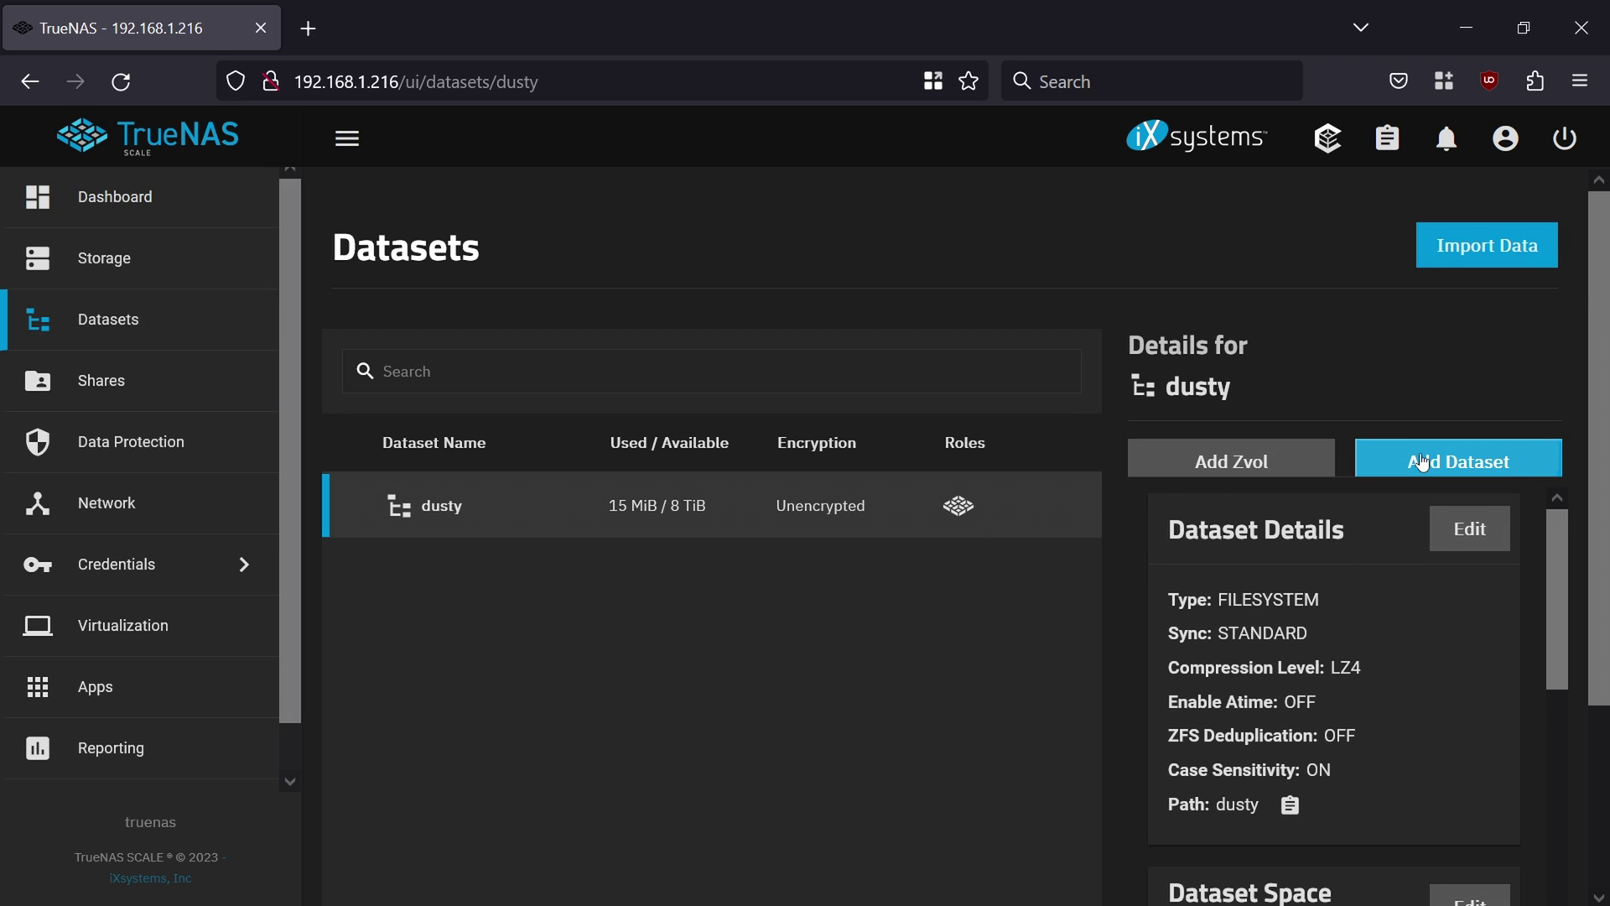
# - Add a child dataset named share1 under the dusty pool and save it
pyautogui.click(1420, 462)
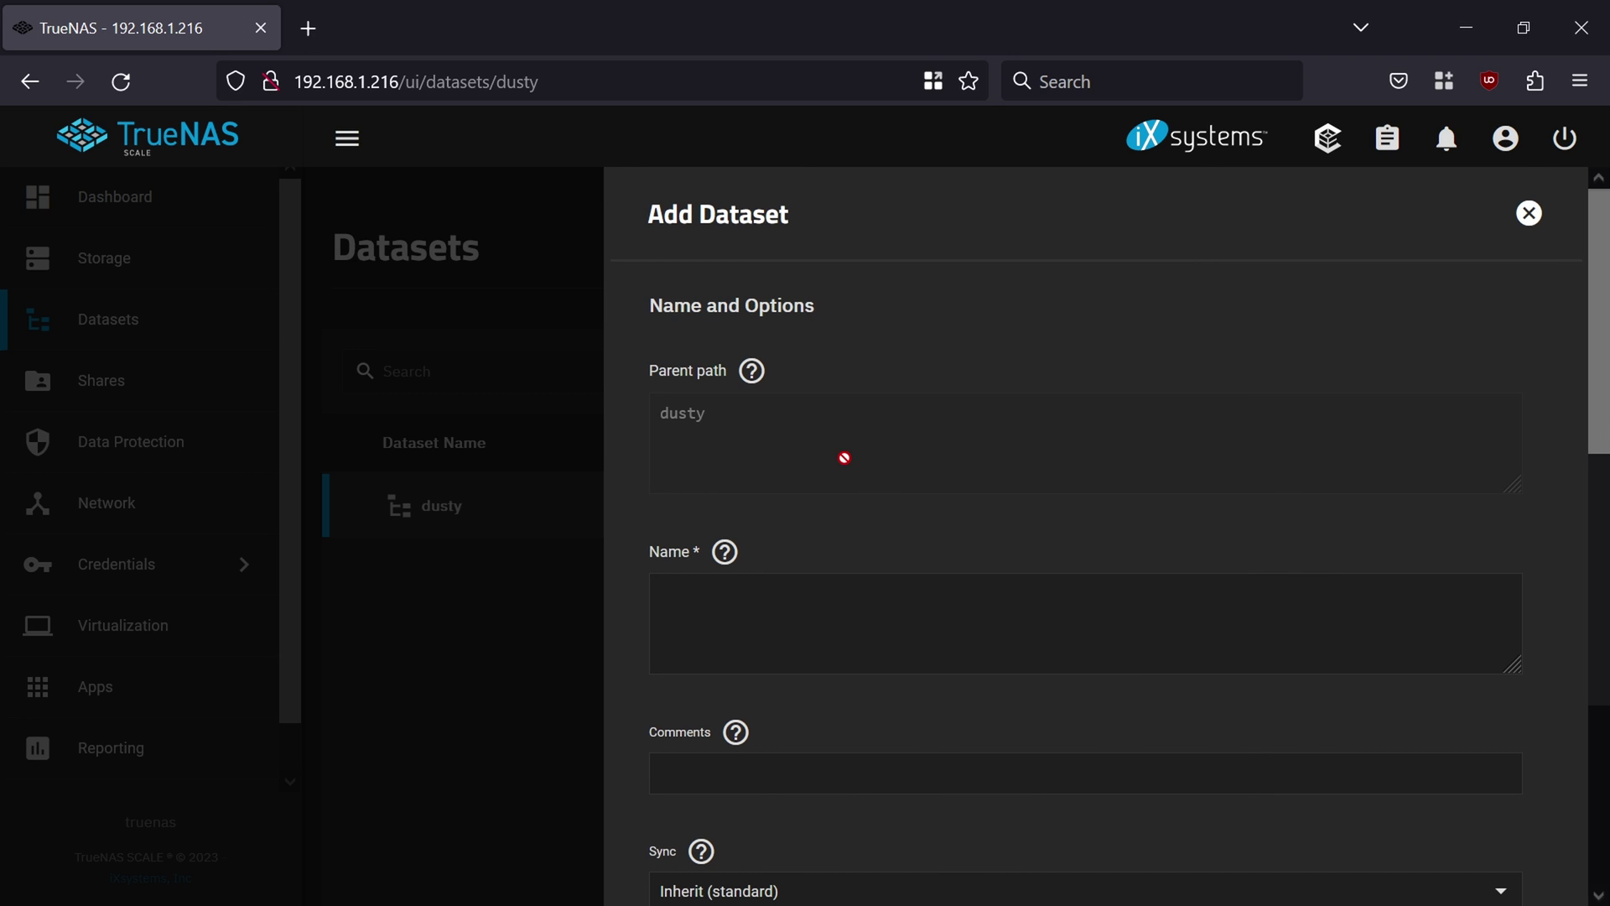
pyautogui.click(875, 617)
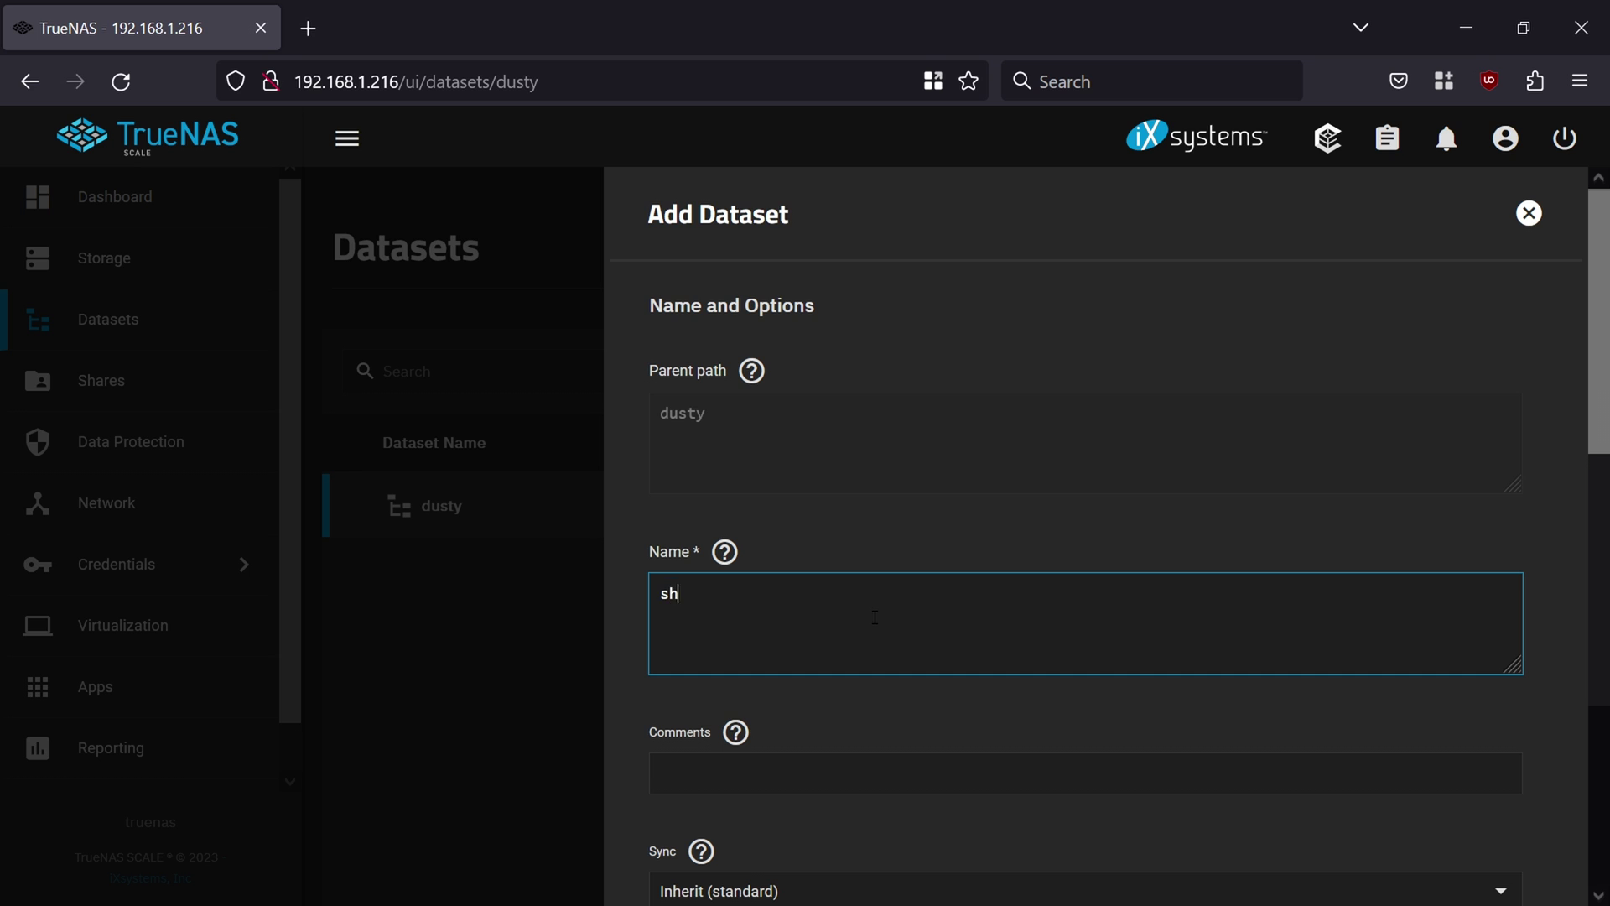
pyautogui.scroll(-4, 875, 616)
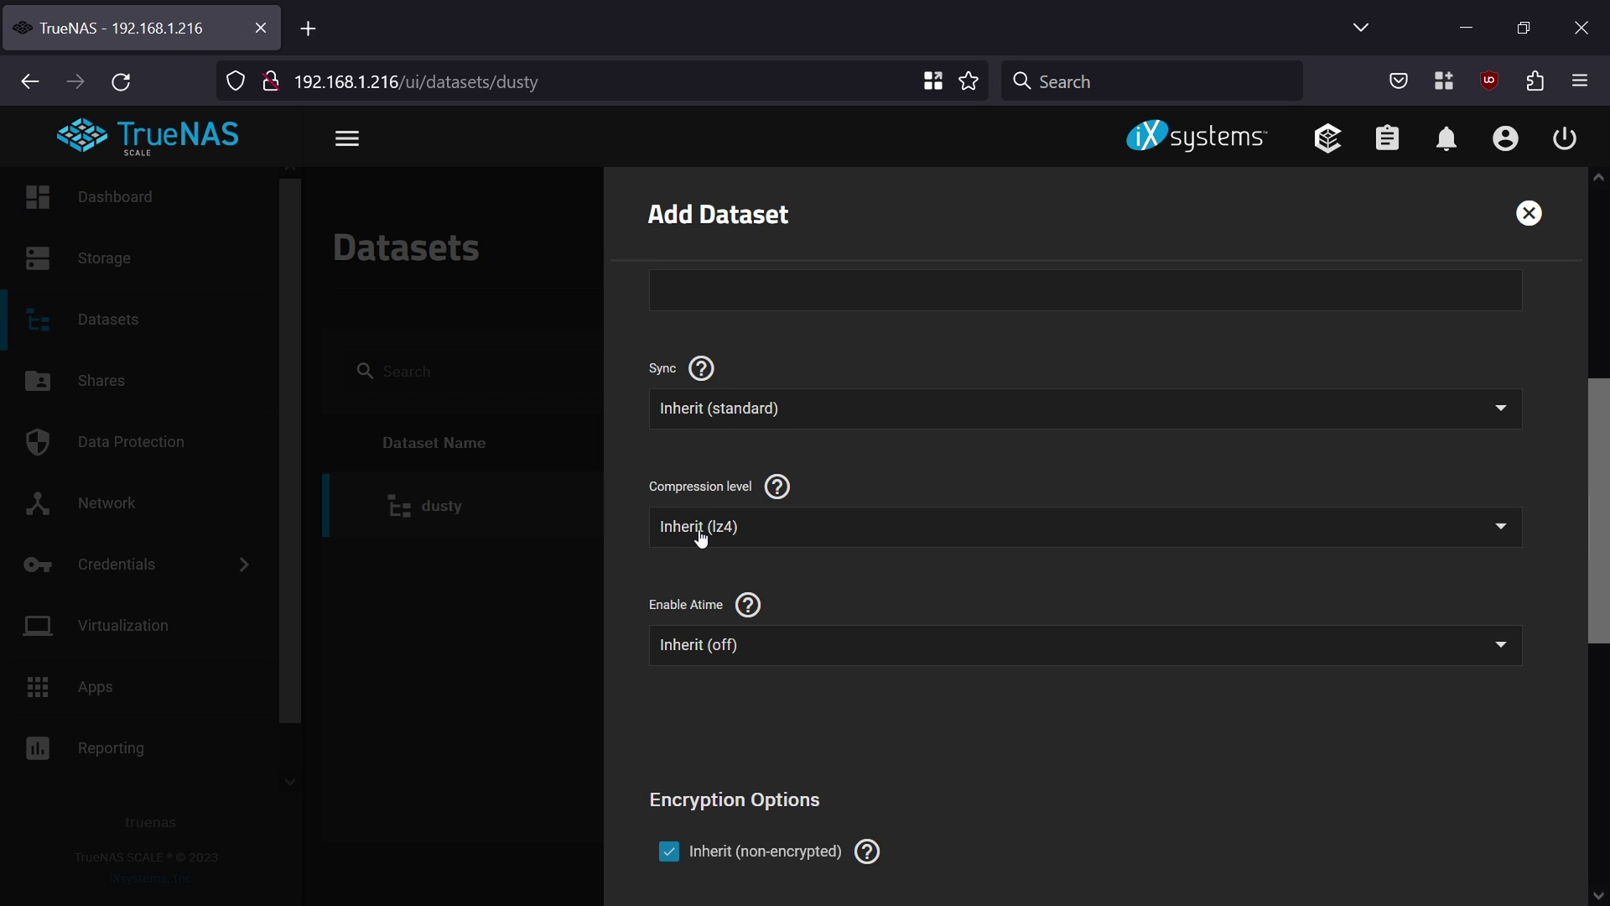
pyautogui.scroll(-3, 673, 737)
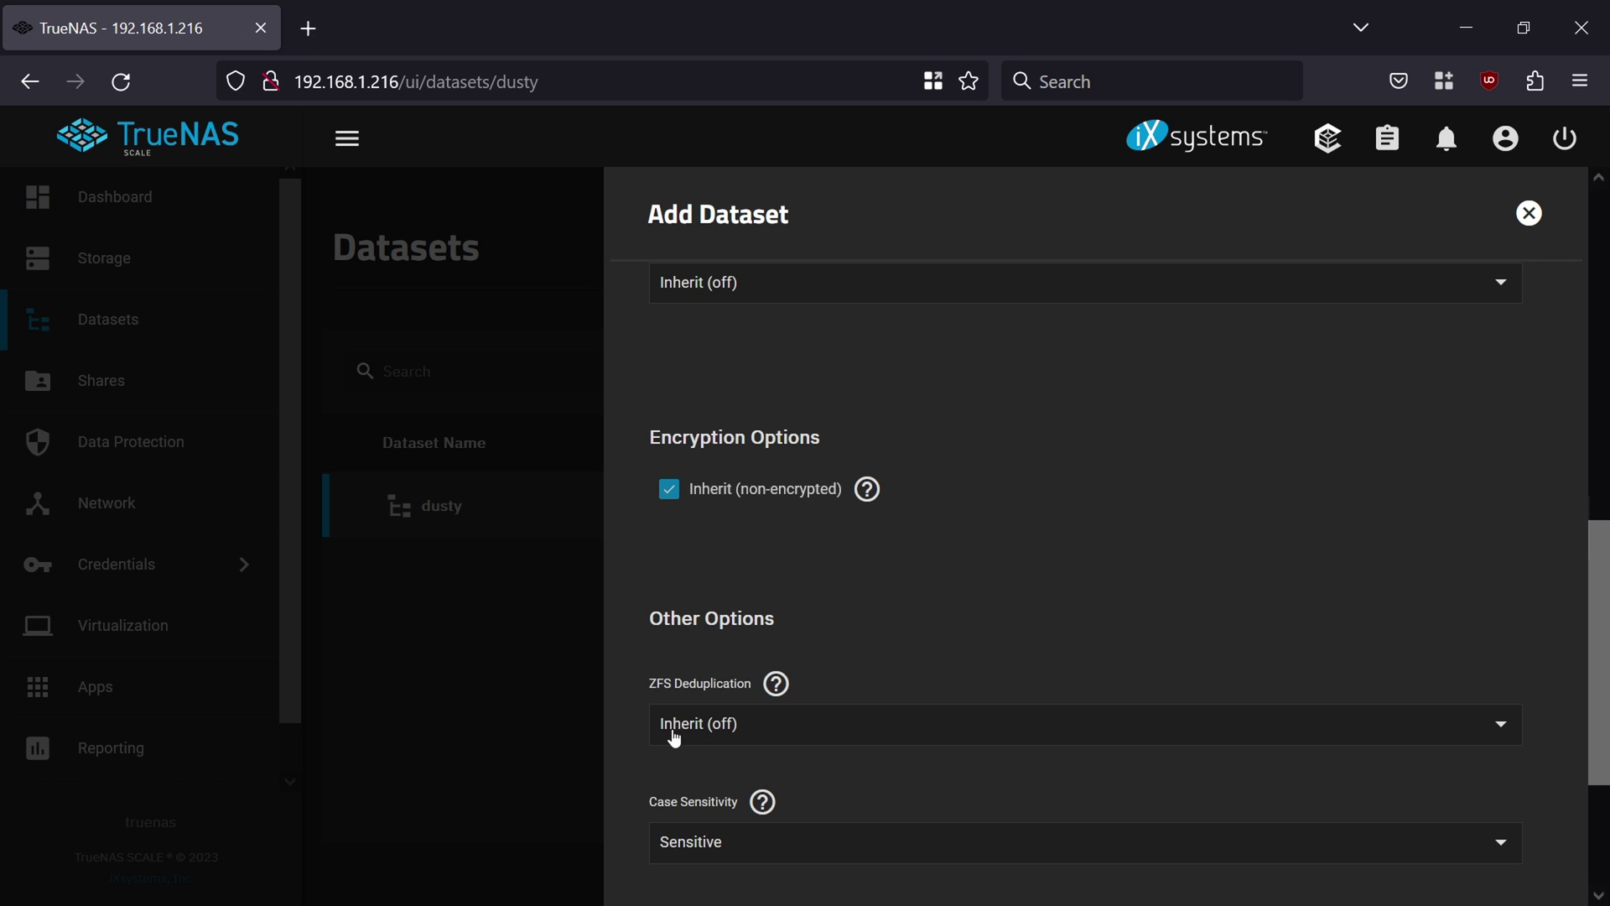
pyautogui.scroll(-2, 704, 745)
pyautogui.click(685, 843)
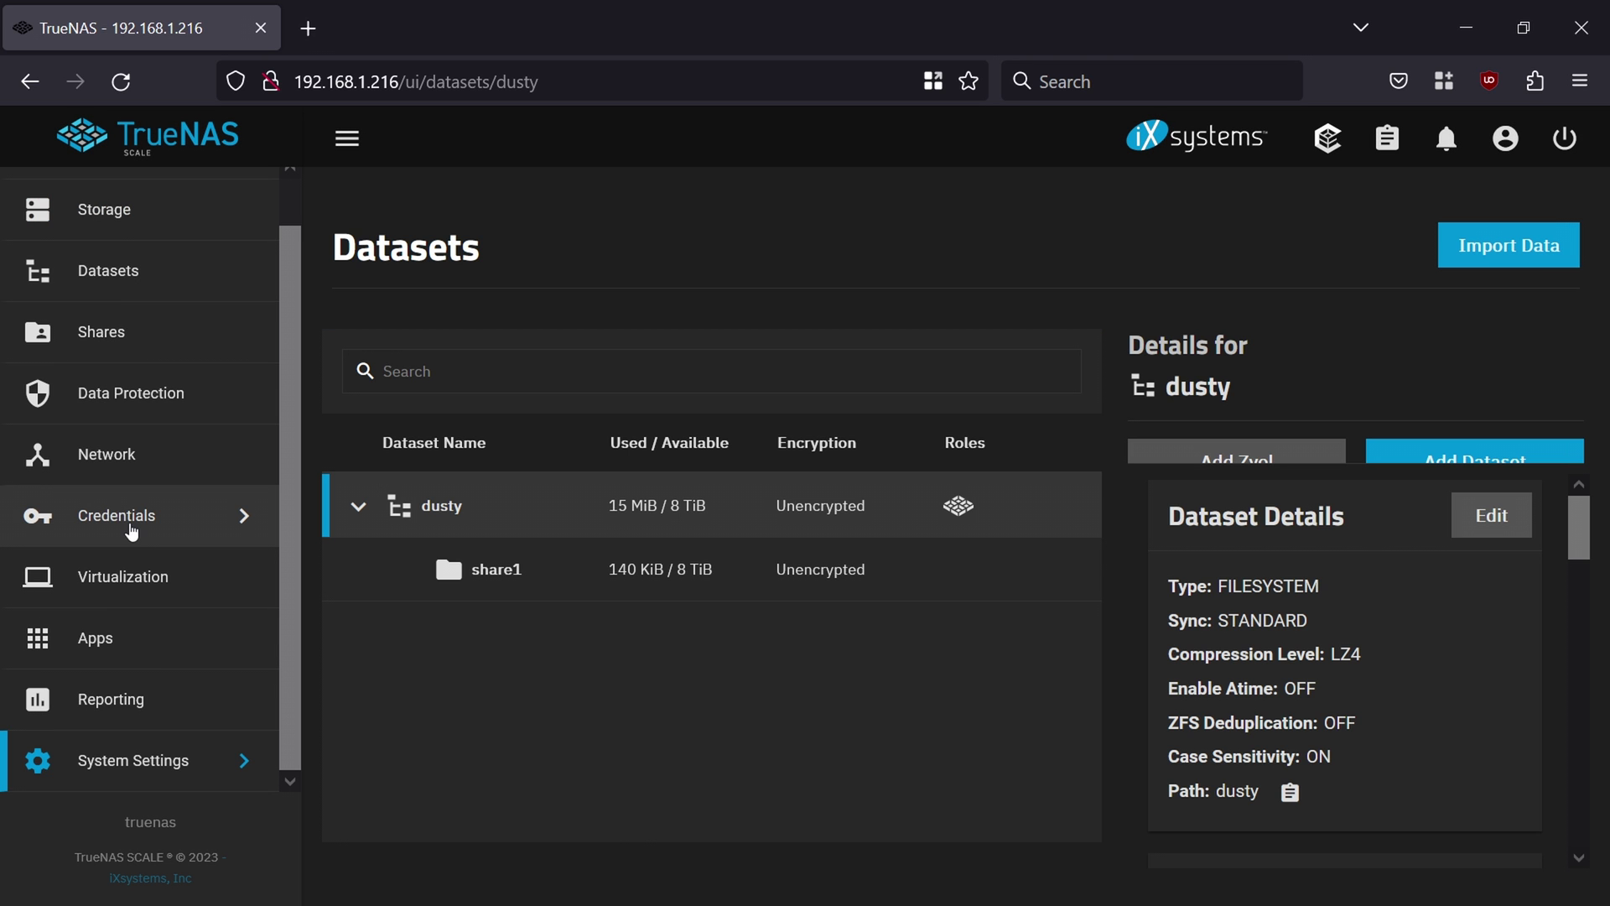
pyautogui.click(130, 530)
# - Create local user user1 with a password and confirmation, then save the account
pyautogui.click(349, 216)
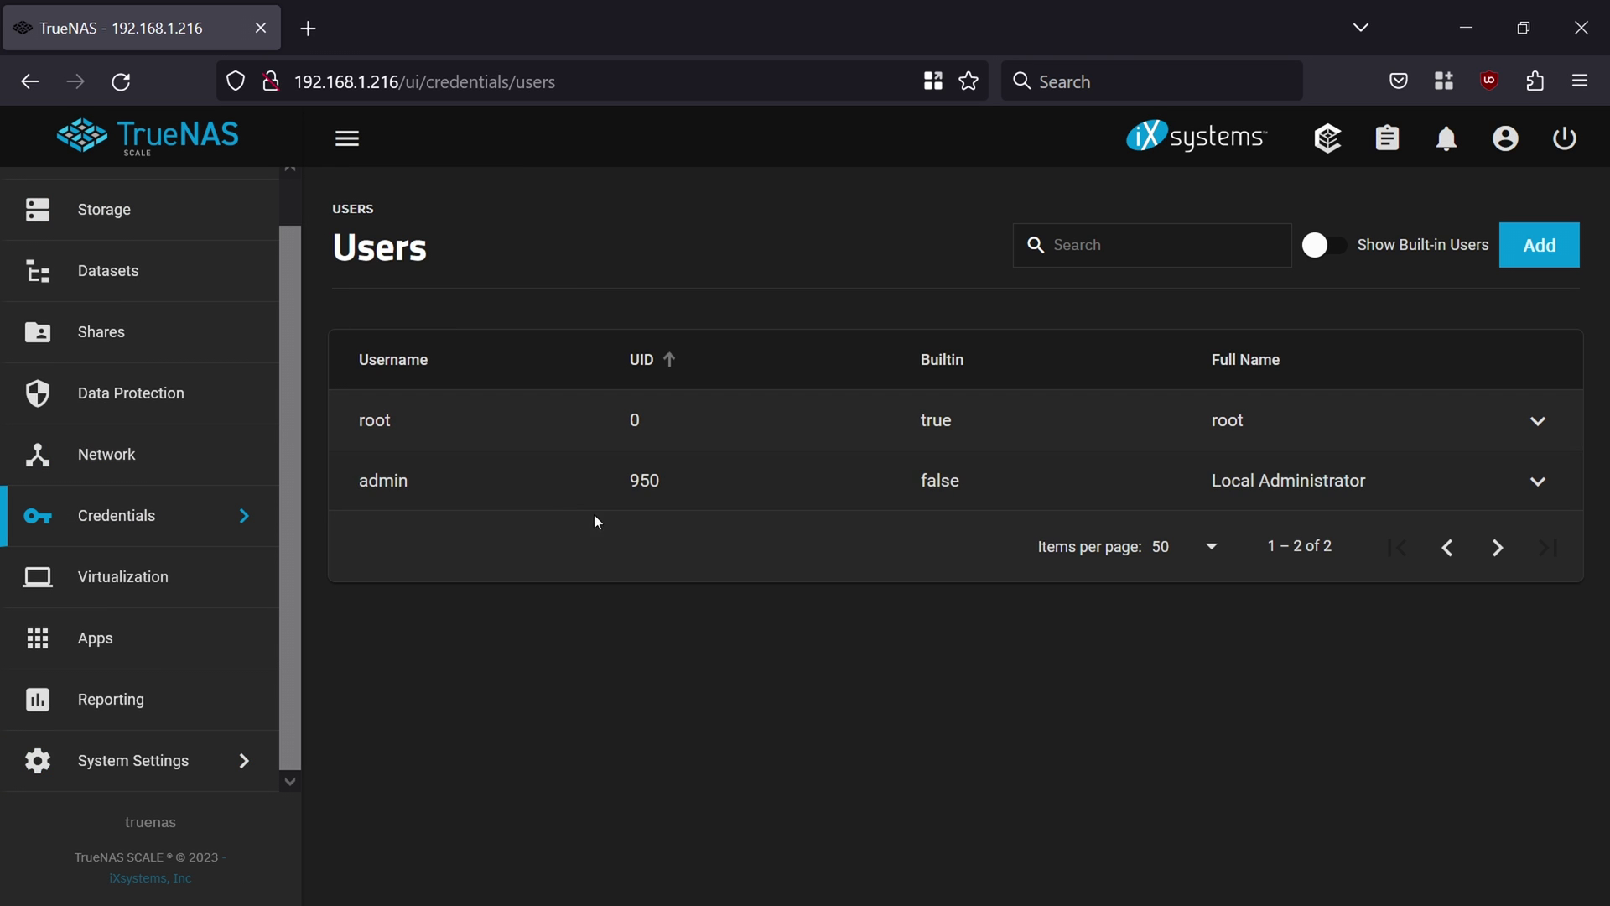
pyautogui.click(1521, 257)
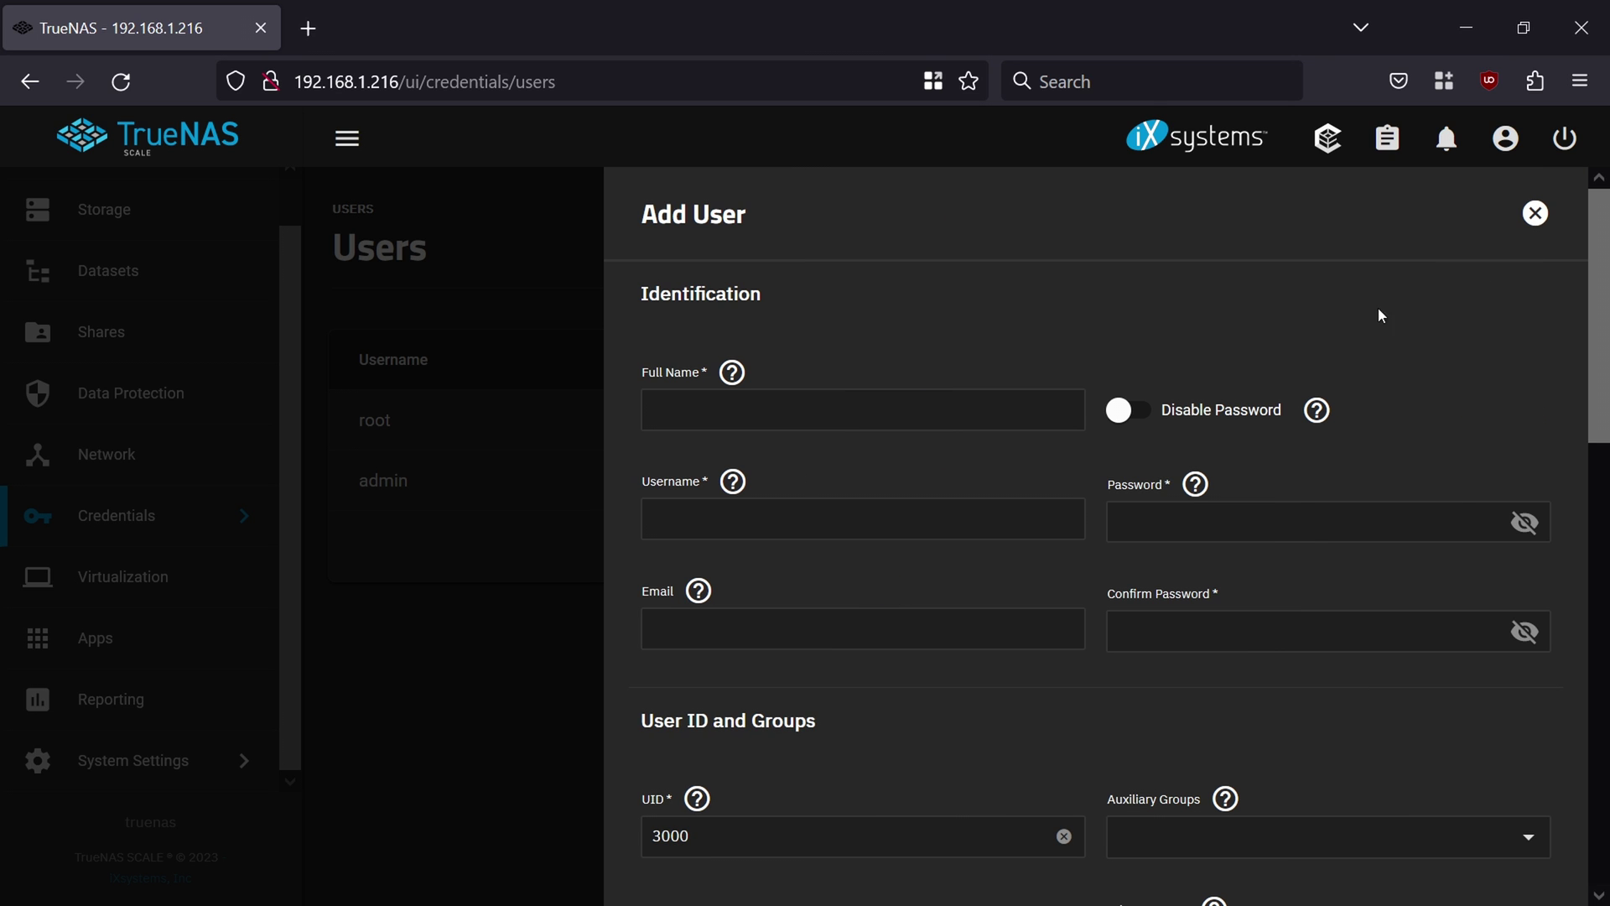
pyautogui.click(672, 408)
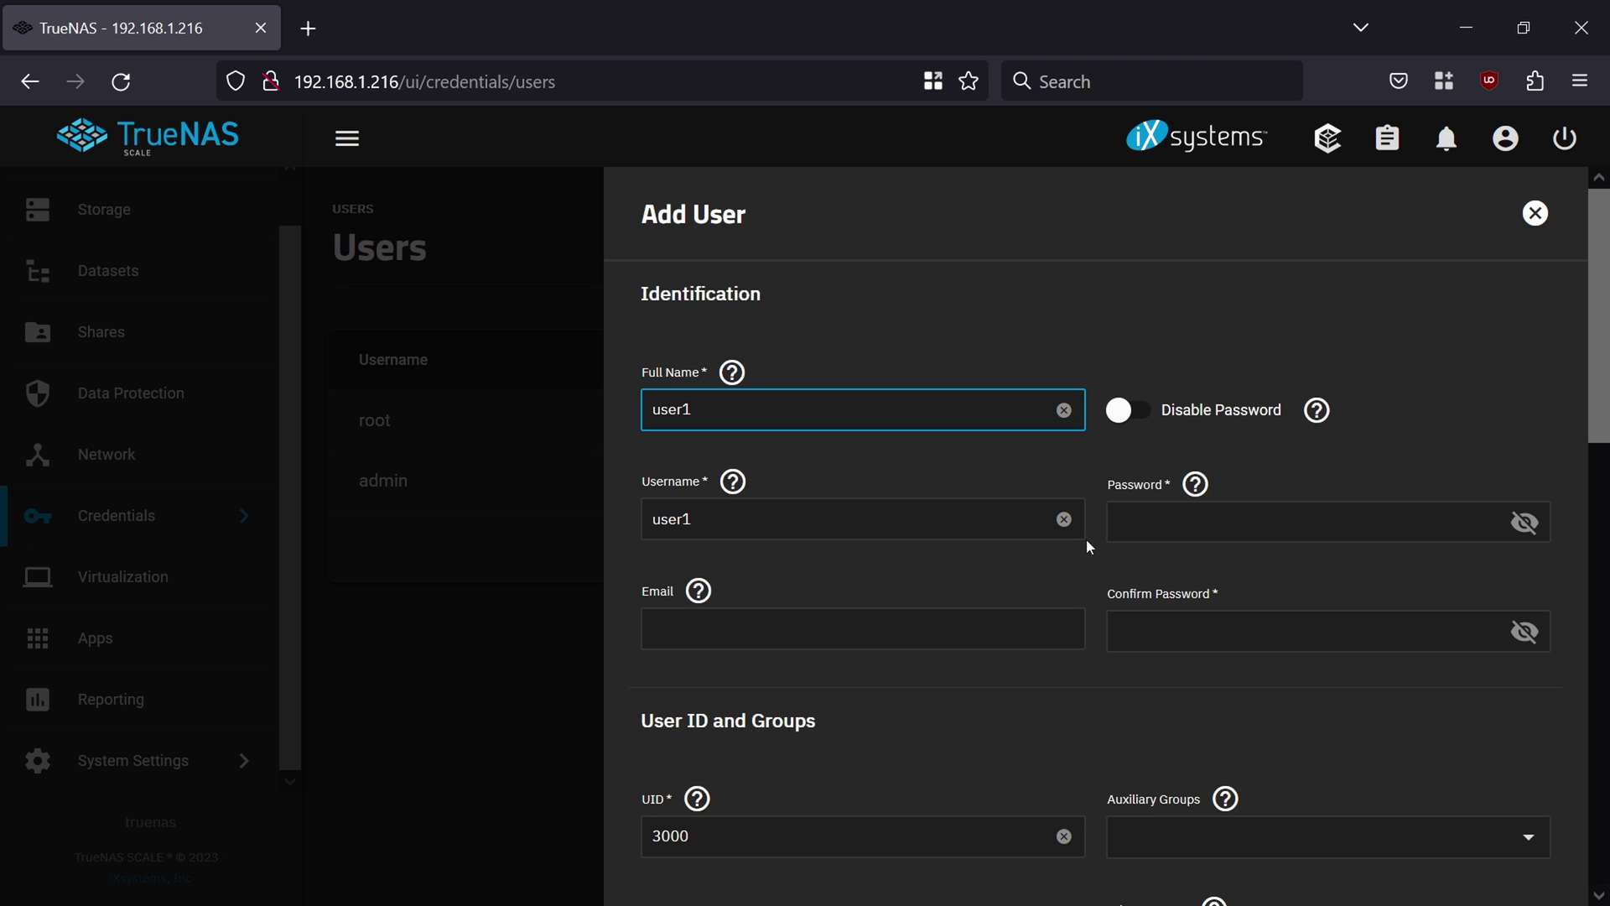
pyautogui.click(1144, 519)
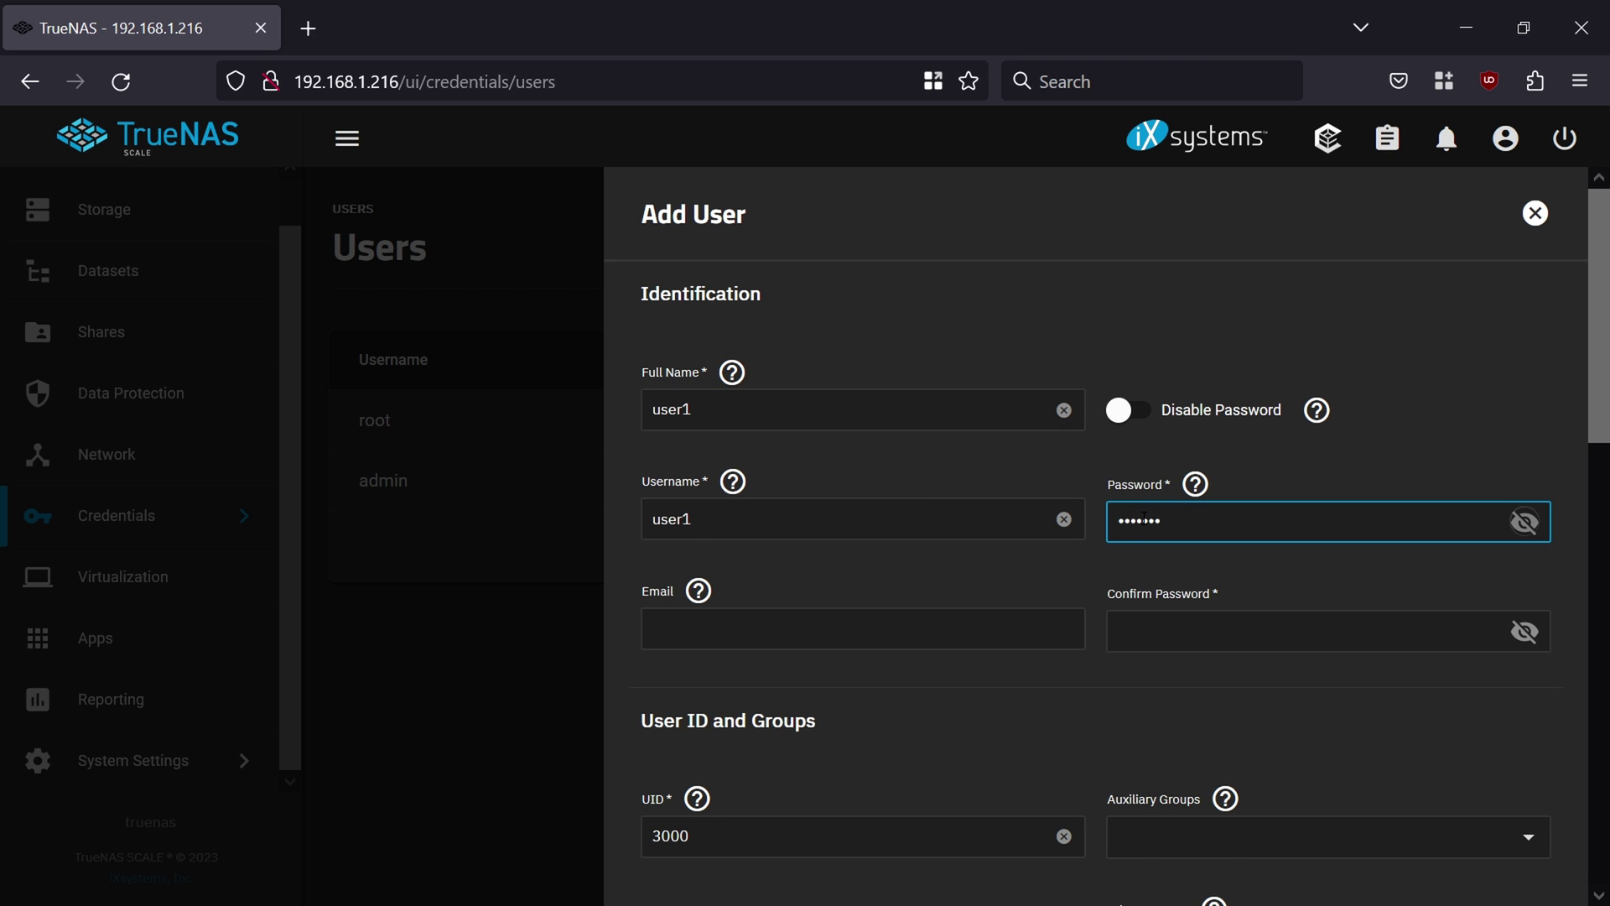
pyautogui.press('Tab')
pyautogui.scroll(-4, 779, 713)
pyautogui.scroll(-2, 792, 713)
pyautogui.scroll(-3, 791, 713)
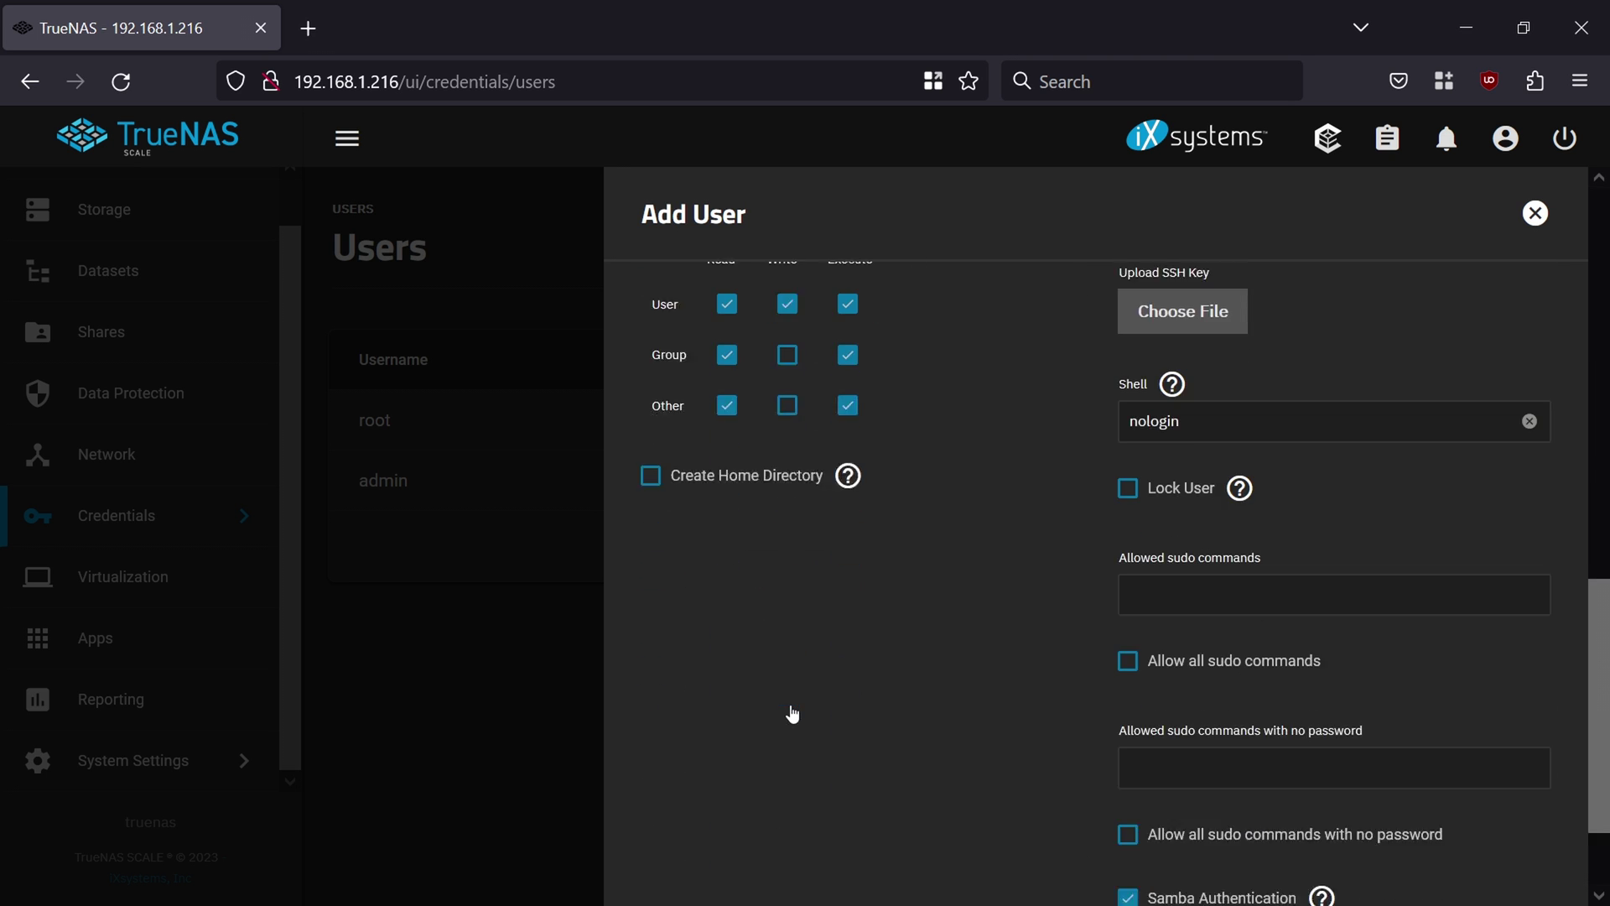
pyautogui.scroll(-1, 792, 713)
pyautogui.scroll(-2, 802, 709)
pyautogui.click(701, 835)
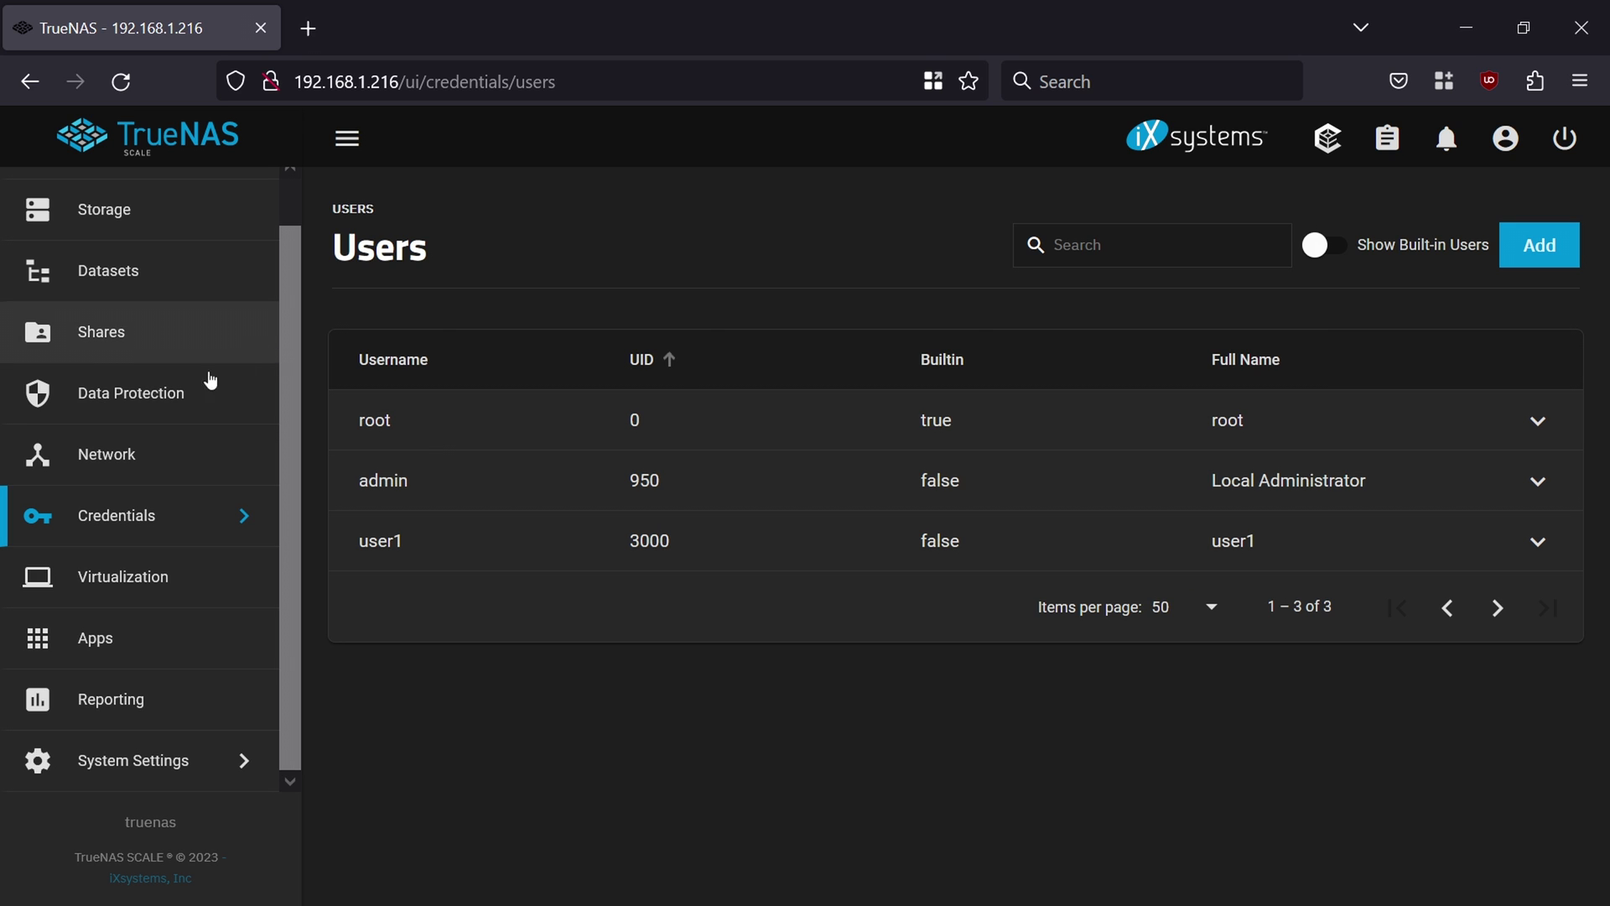
# - Add a Windows SMB share on /mnt/dusty/share1, save it and restart the SMB service
pyautogui.click(137, 342)
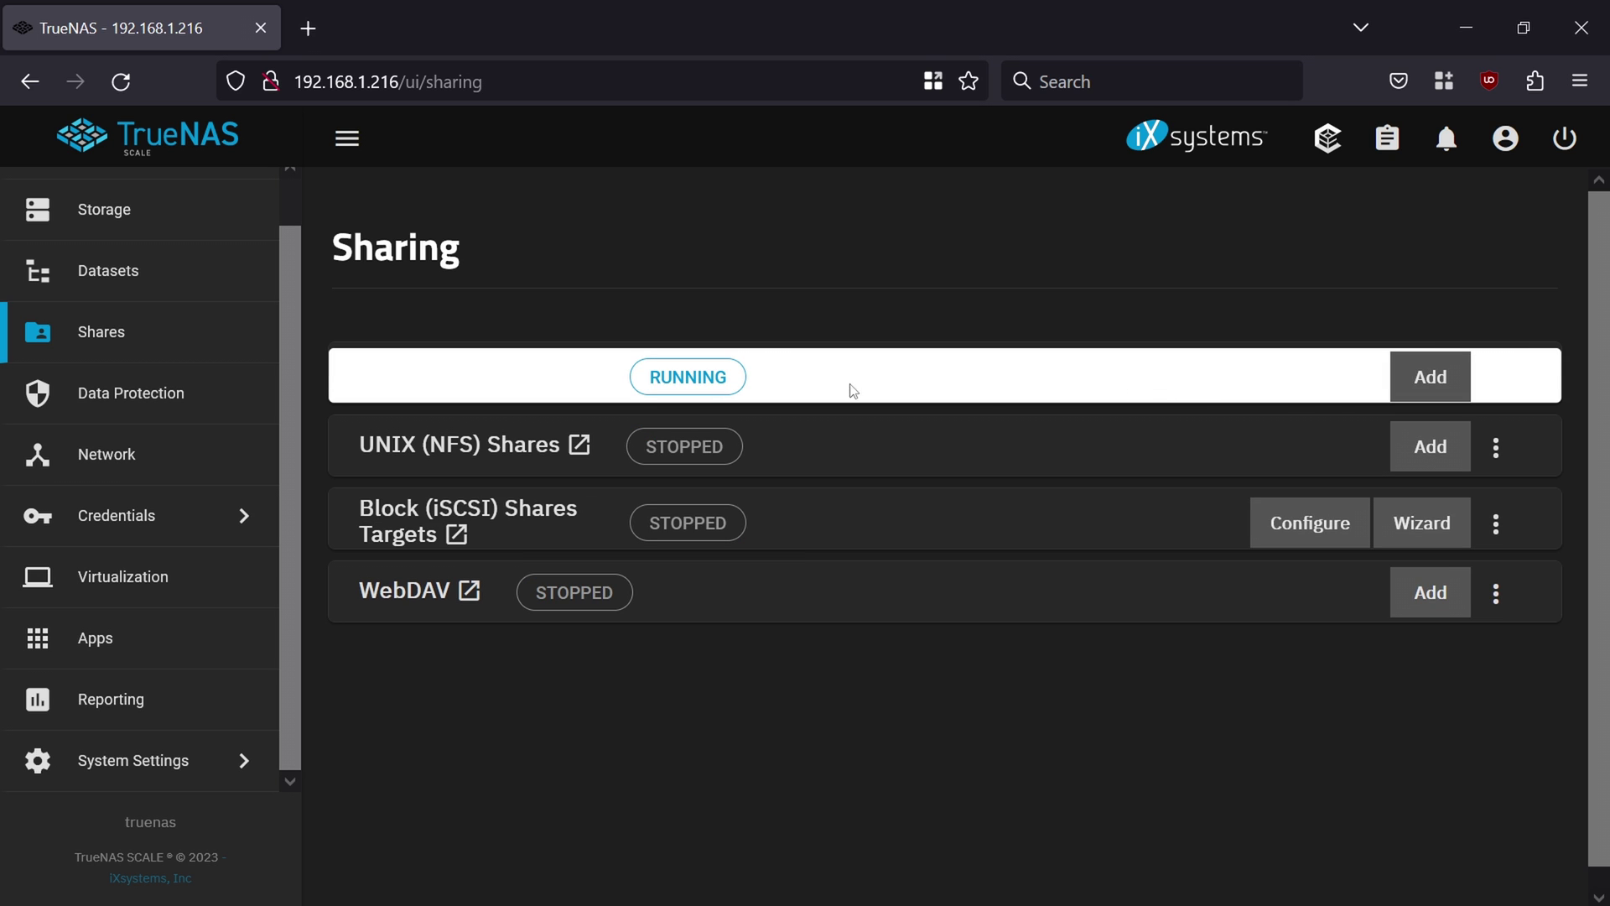
pyautogui.click(1427, 380)
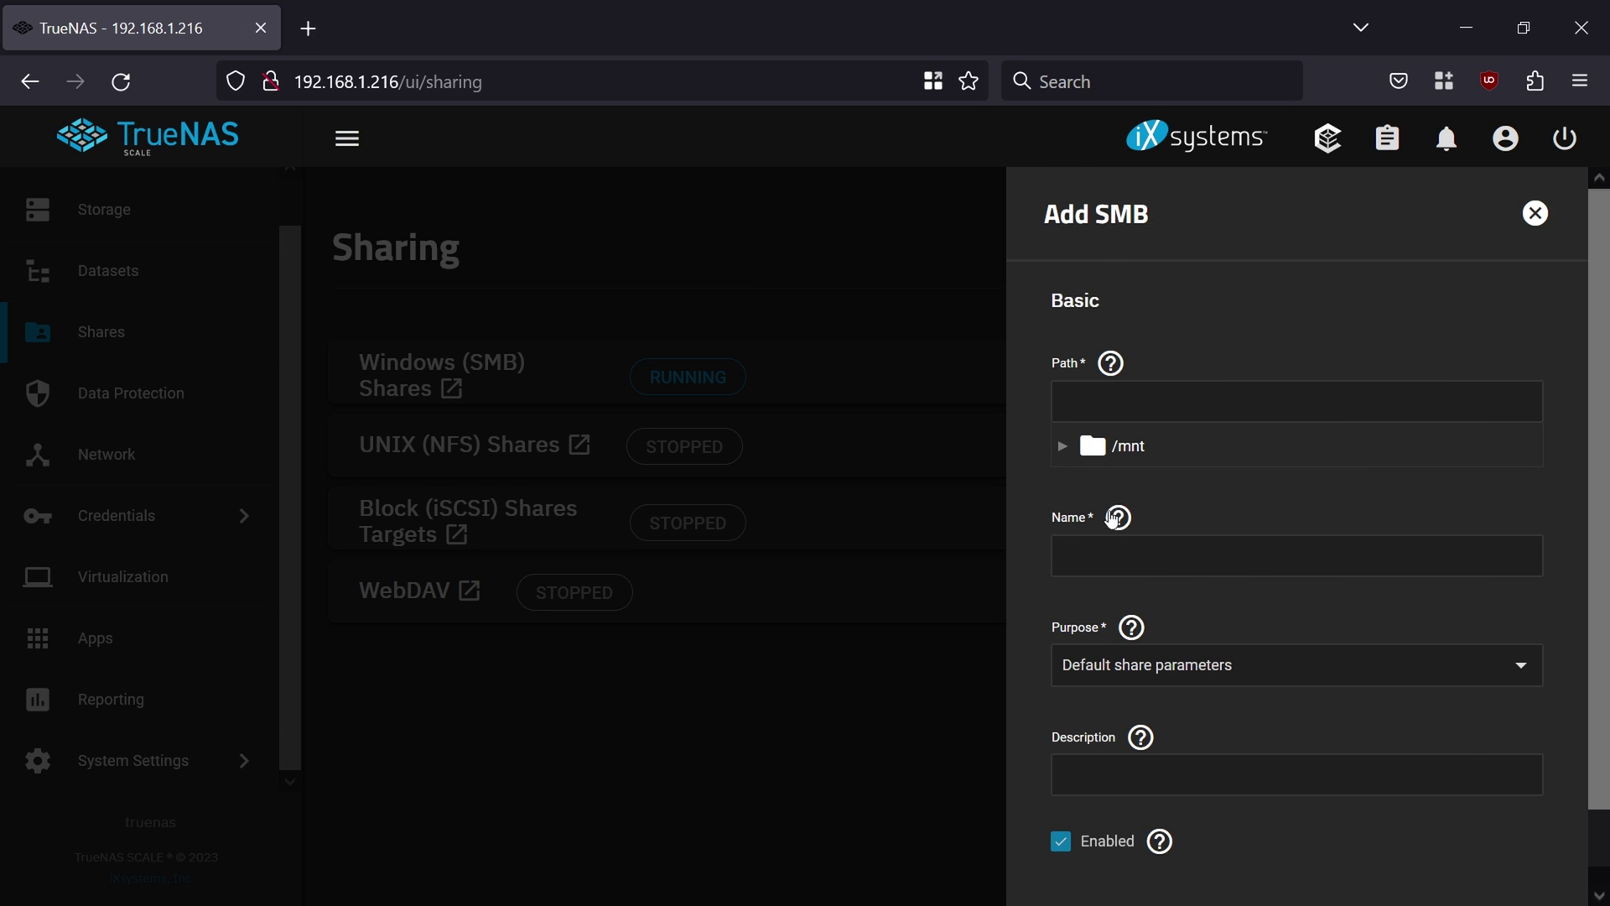
pyautogui.click(1063, 447)
pyautogui.click(1089, 485)
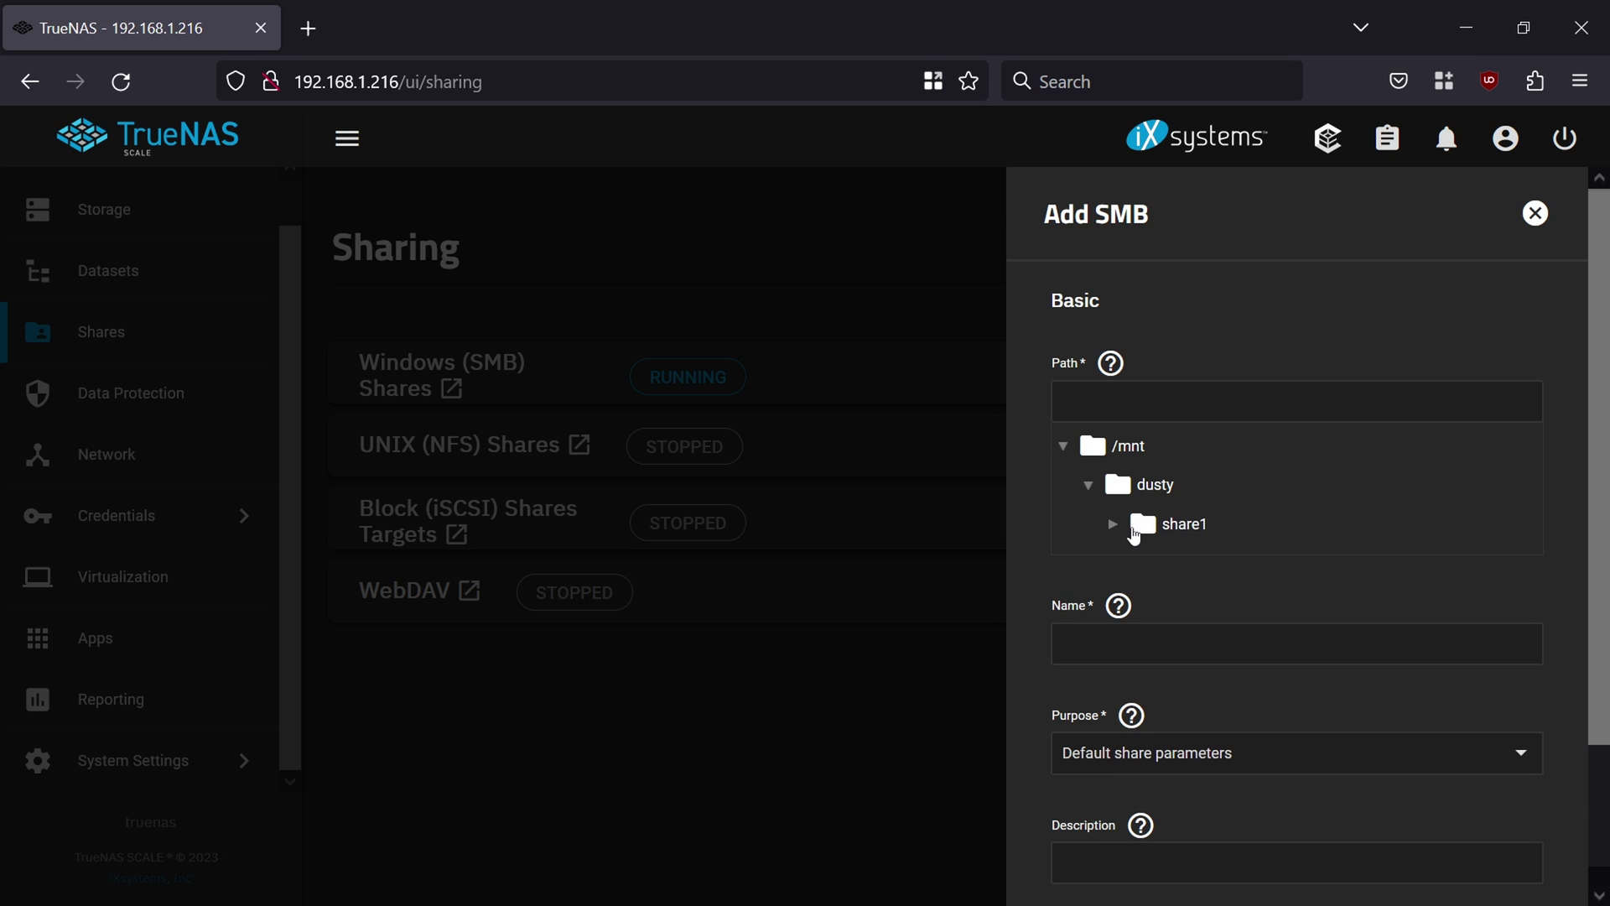
pyautogui.scroll(-2, 1069, 553)
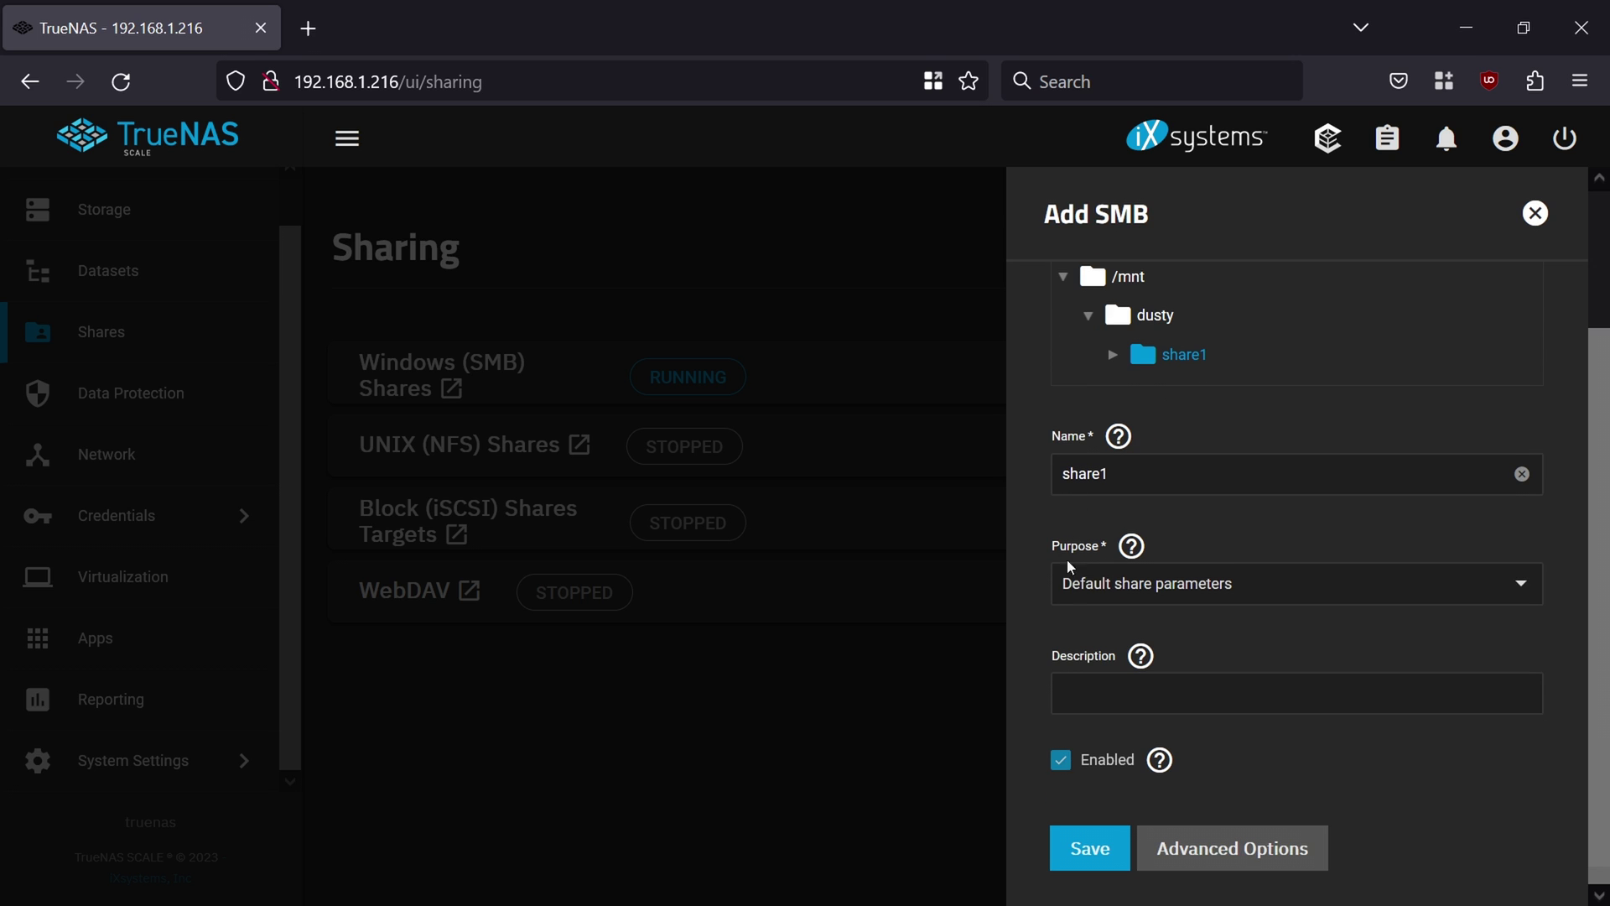
pyautogui.click(1107, 840)
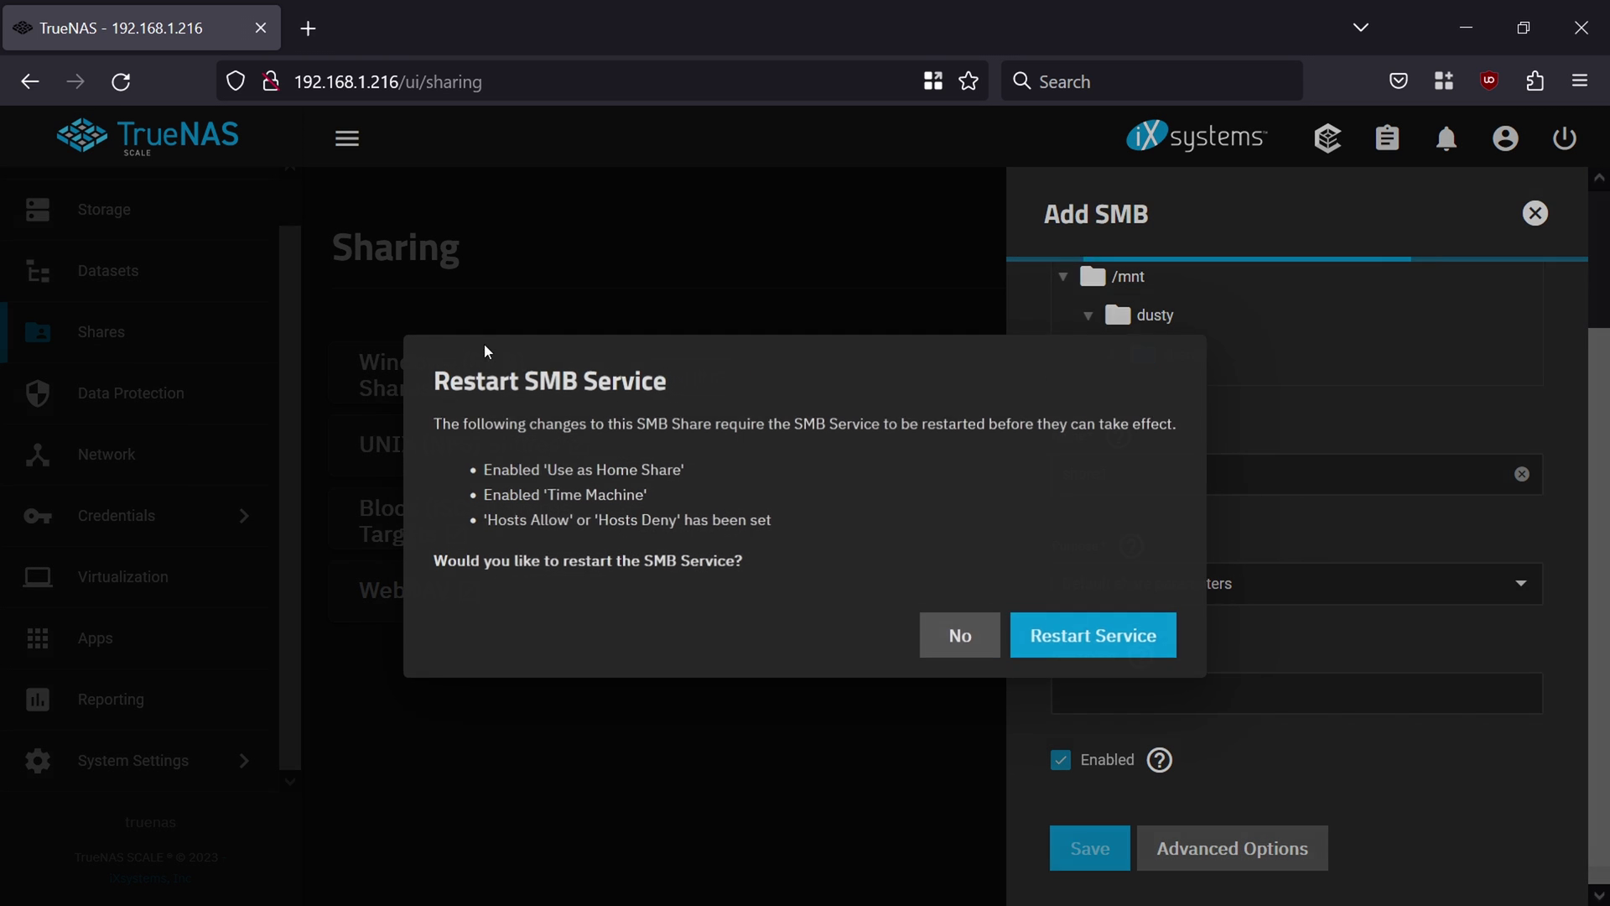
pyautogui.click(1128, 637)
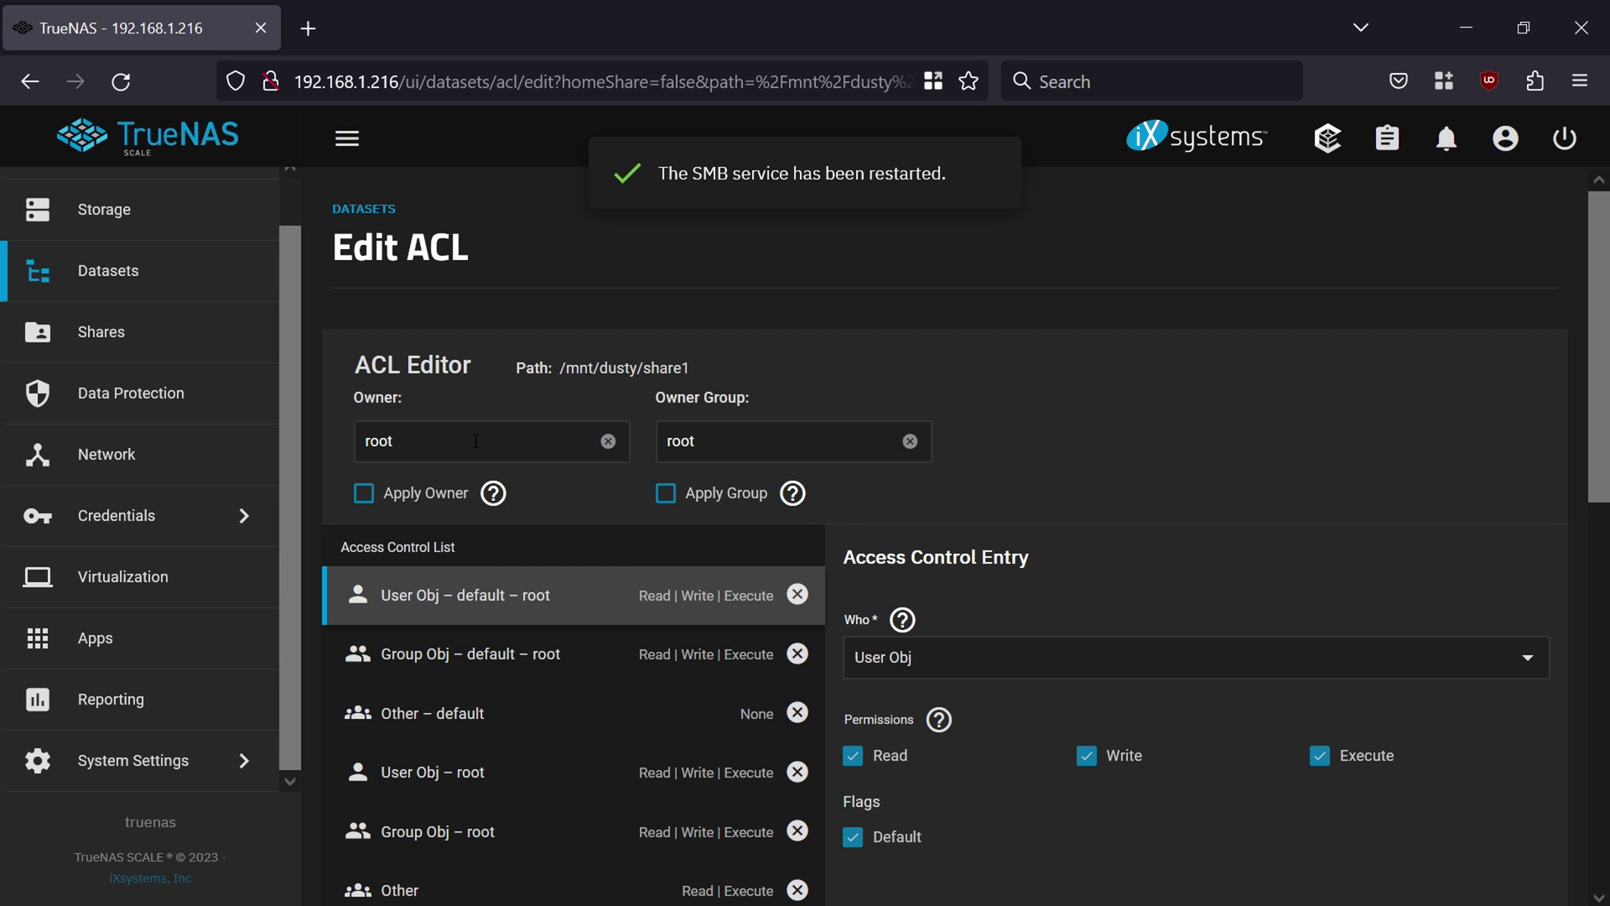
# - Set user1 as owner of share1 with Apply Owner ticked and save the ACL
pyautogui.click(492, 440)
pyautogui.press('BackSpace')
pyautogui.press('BackSpace')
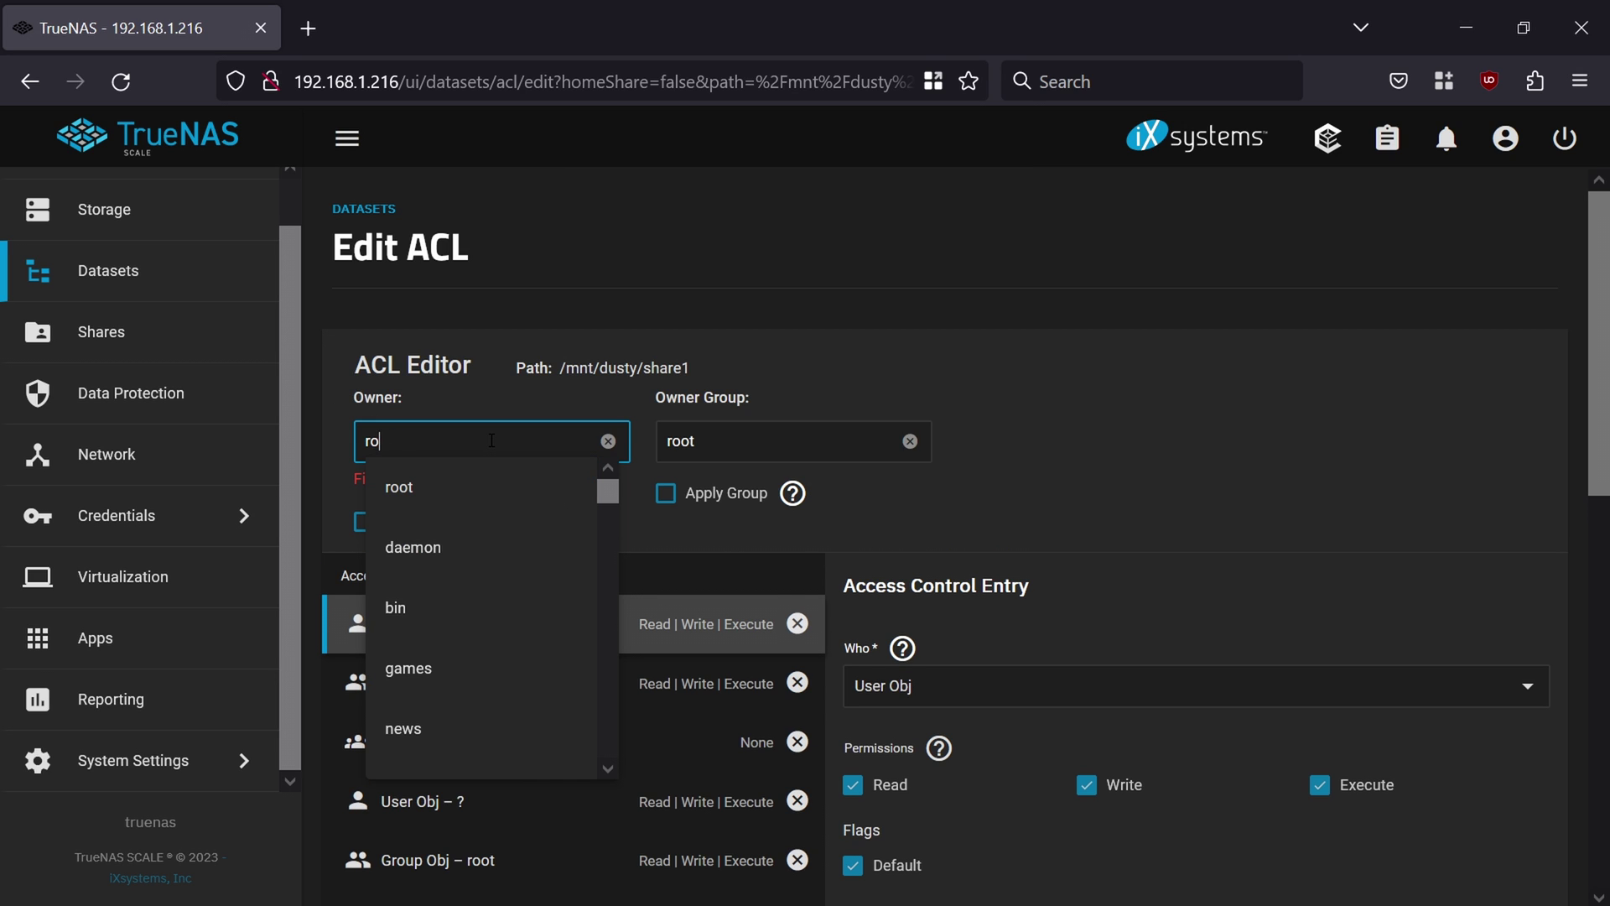
pyautogui.press('BackSpace')
pyautogui.write('user')
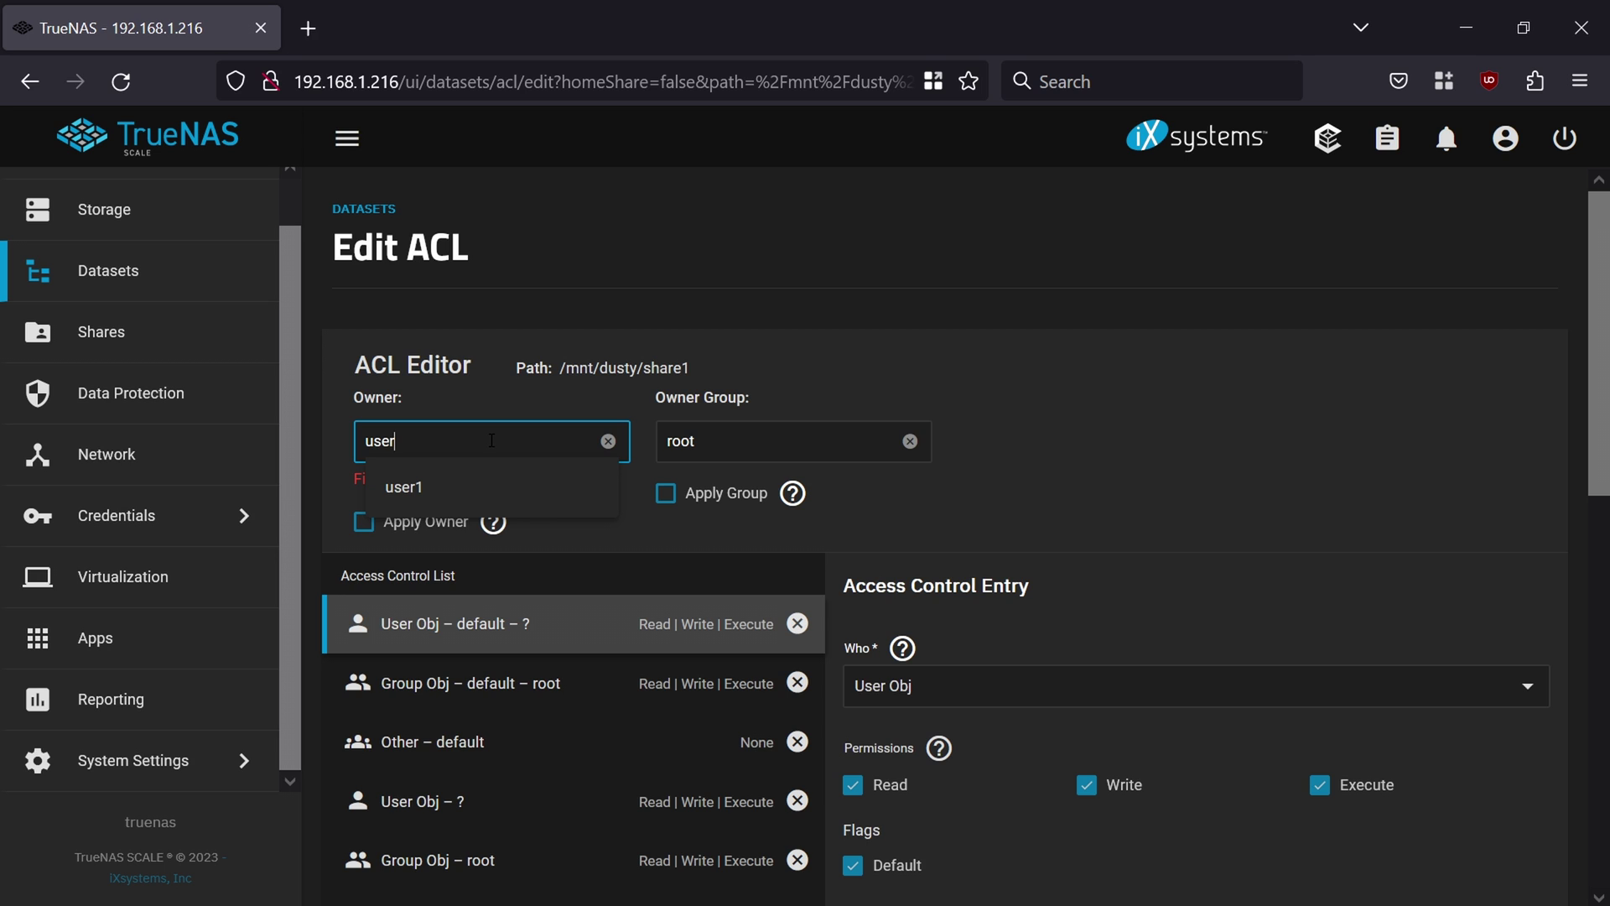
pyautogui.click(509, 488)
pyautogui.click(455, 493)
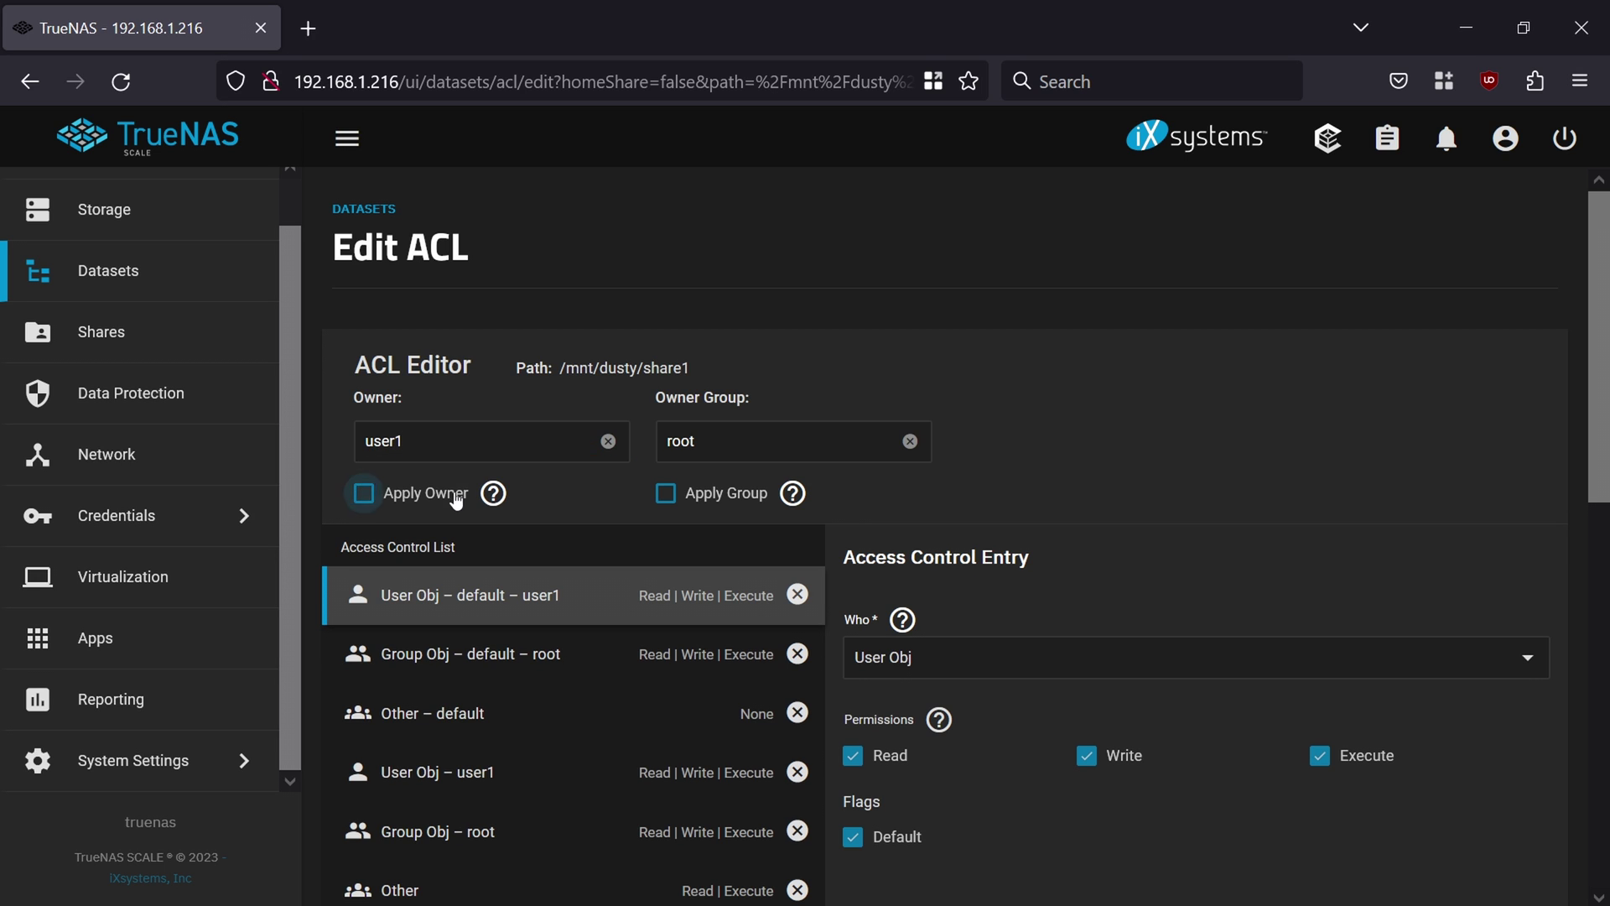
pyautogui.scroll(-2, 779, 534)
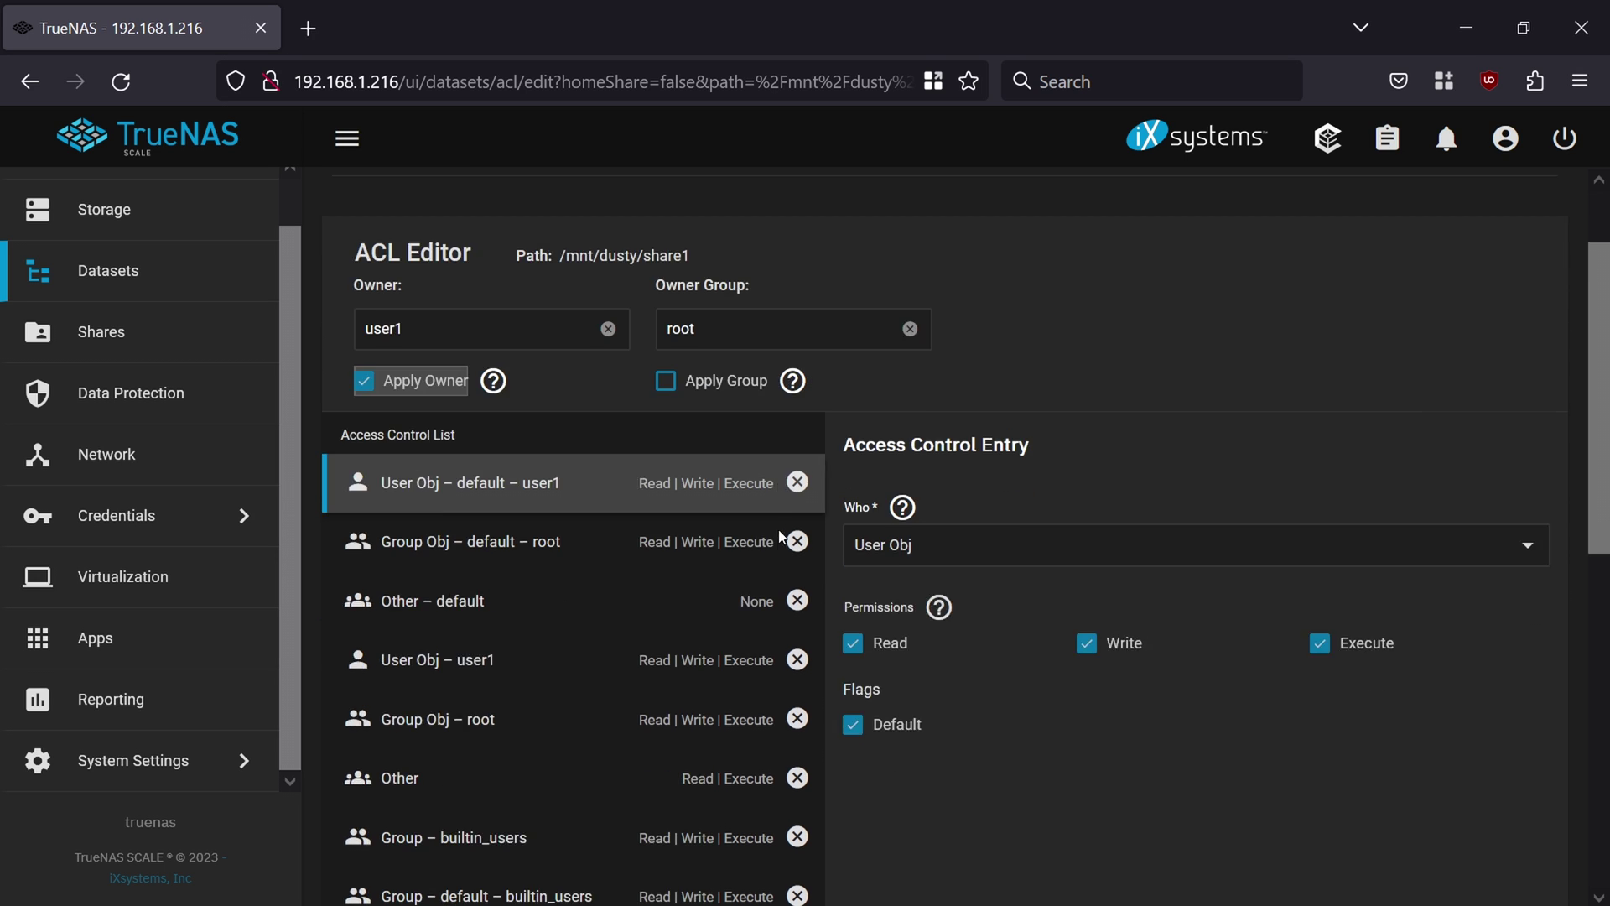
pyautogui.scroll(-5, 877, 730)
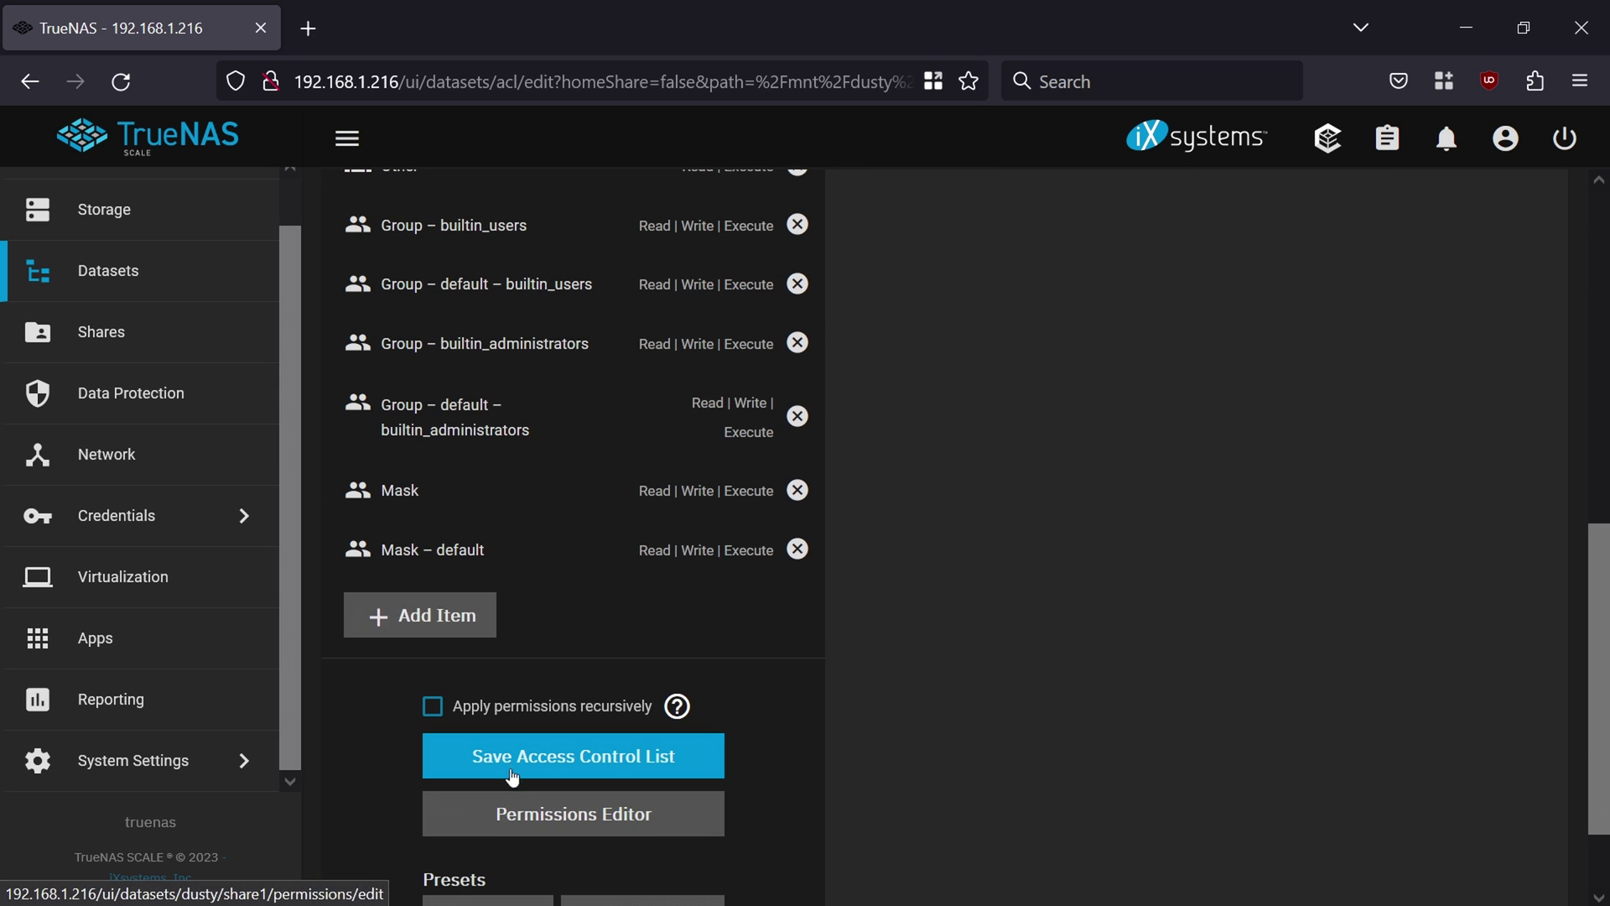
pyautogui.click(512, 758)
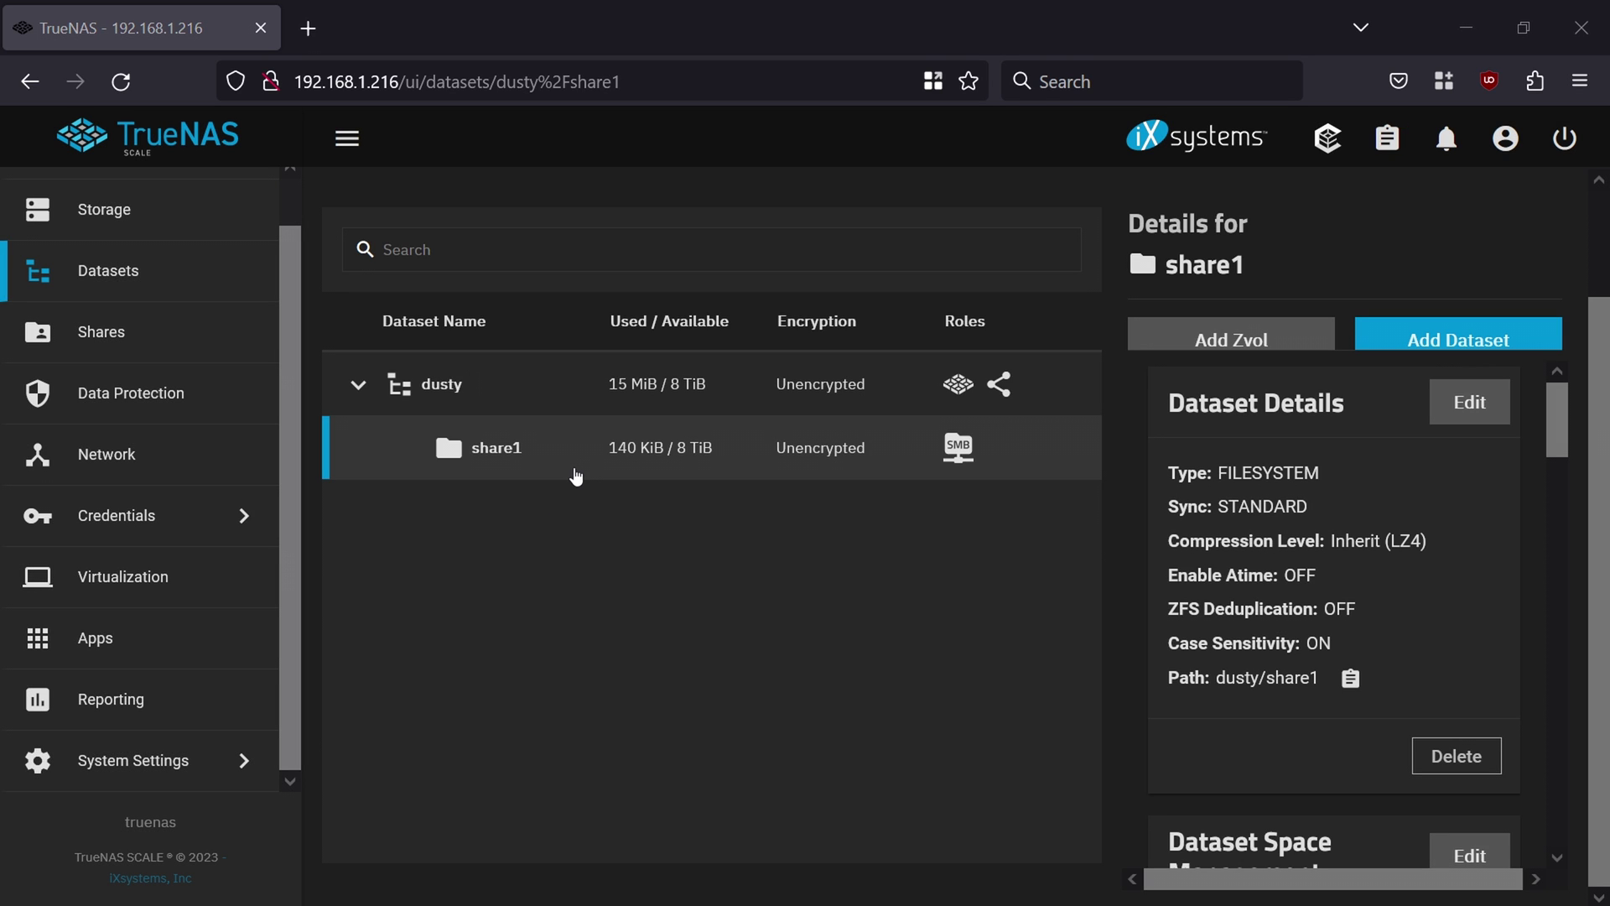
# - Start mapping a network drive from File Explorer's Computer ribbon
pyautogui.press('super+e')
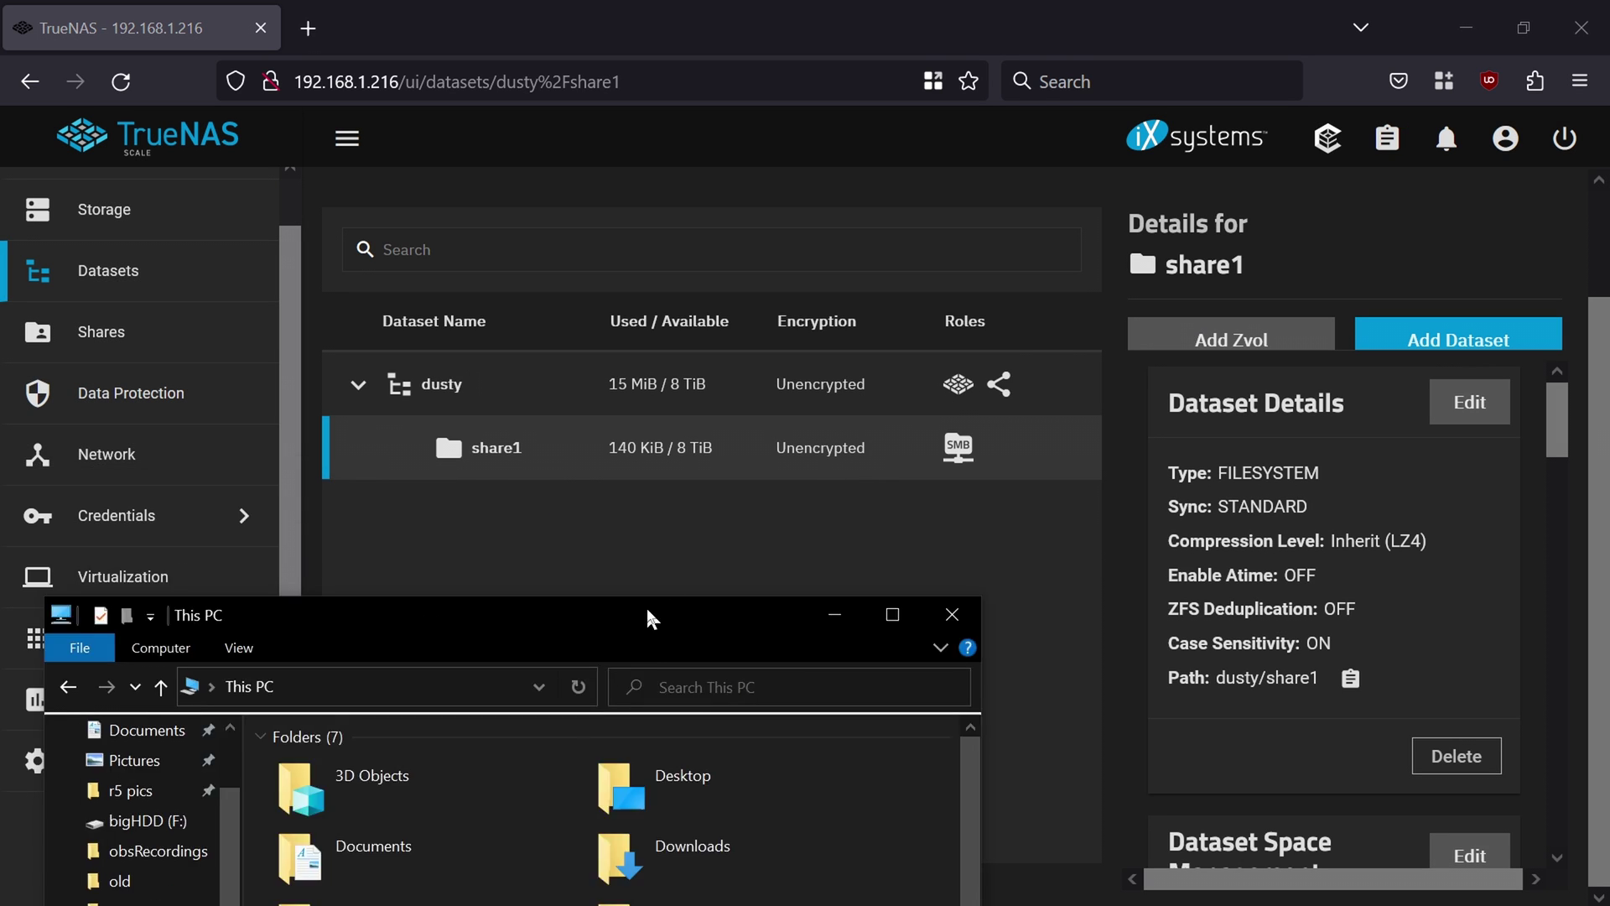
pyautogui.moveTo(647, 618); pyautogui.dragTo(884, 150)
pyautogui.click(397, 181)
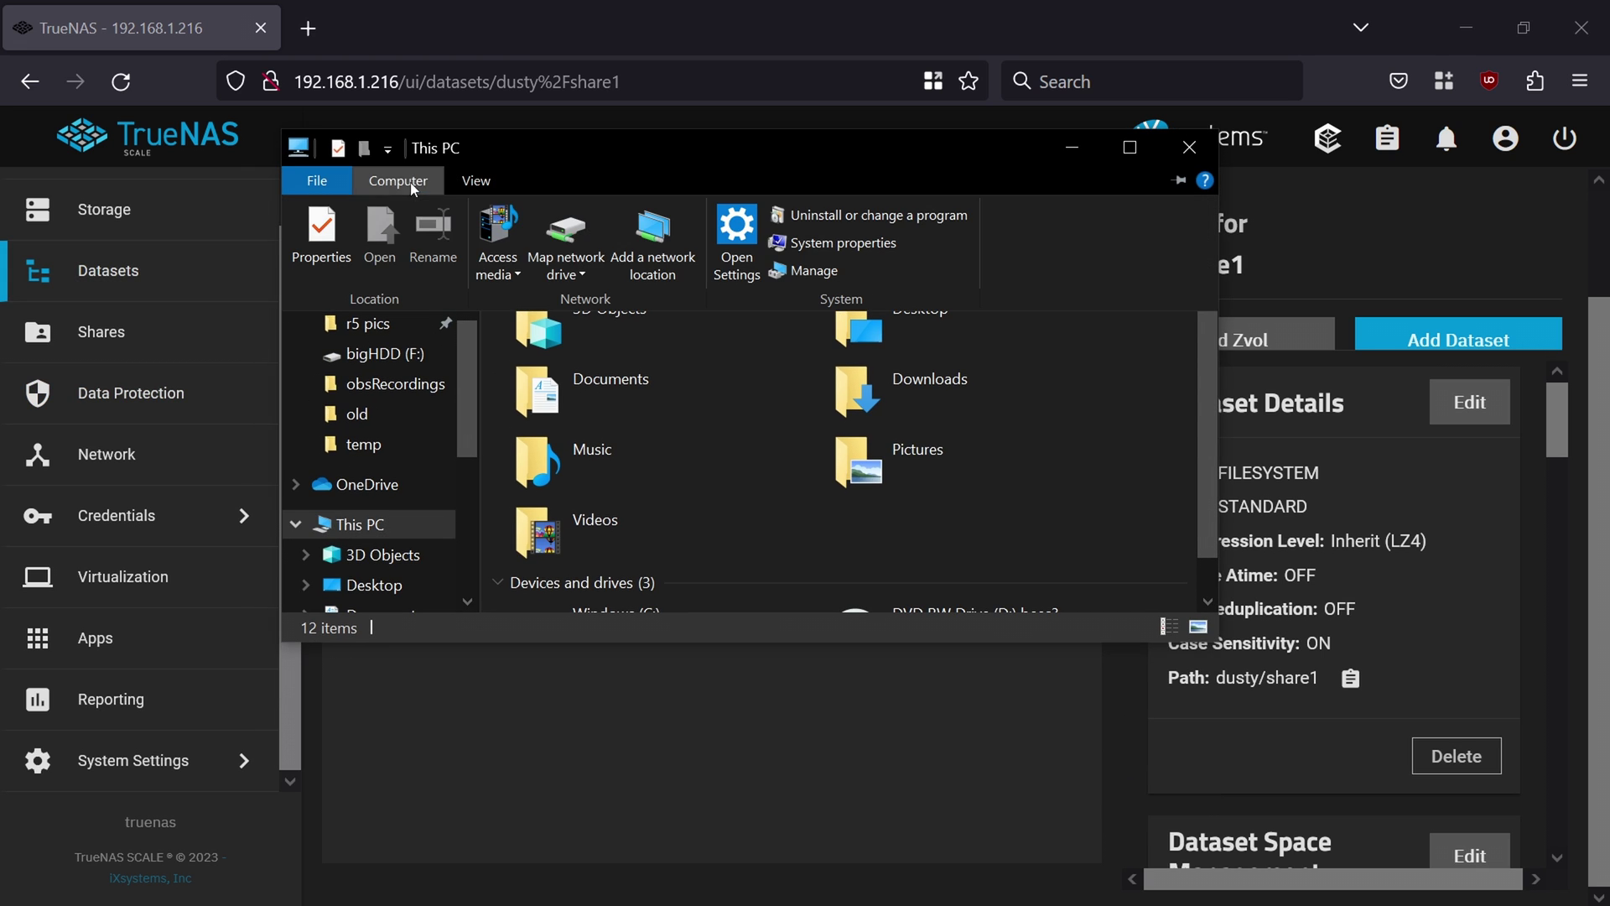
pyautogui.click(596, 240)
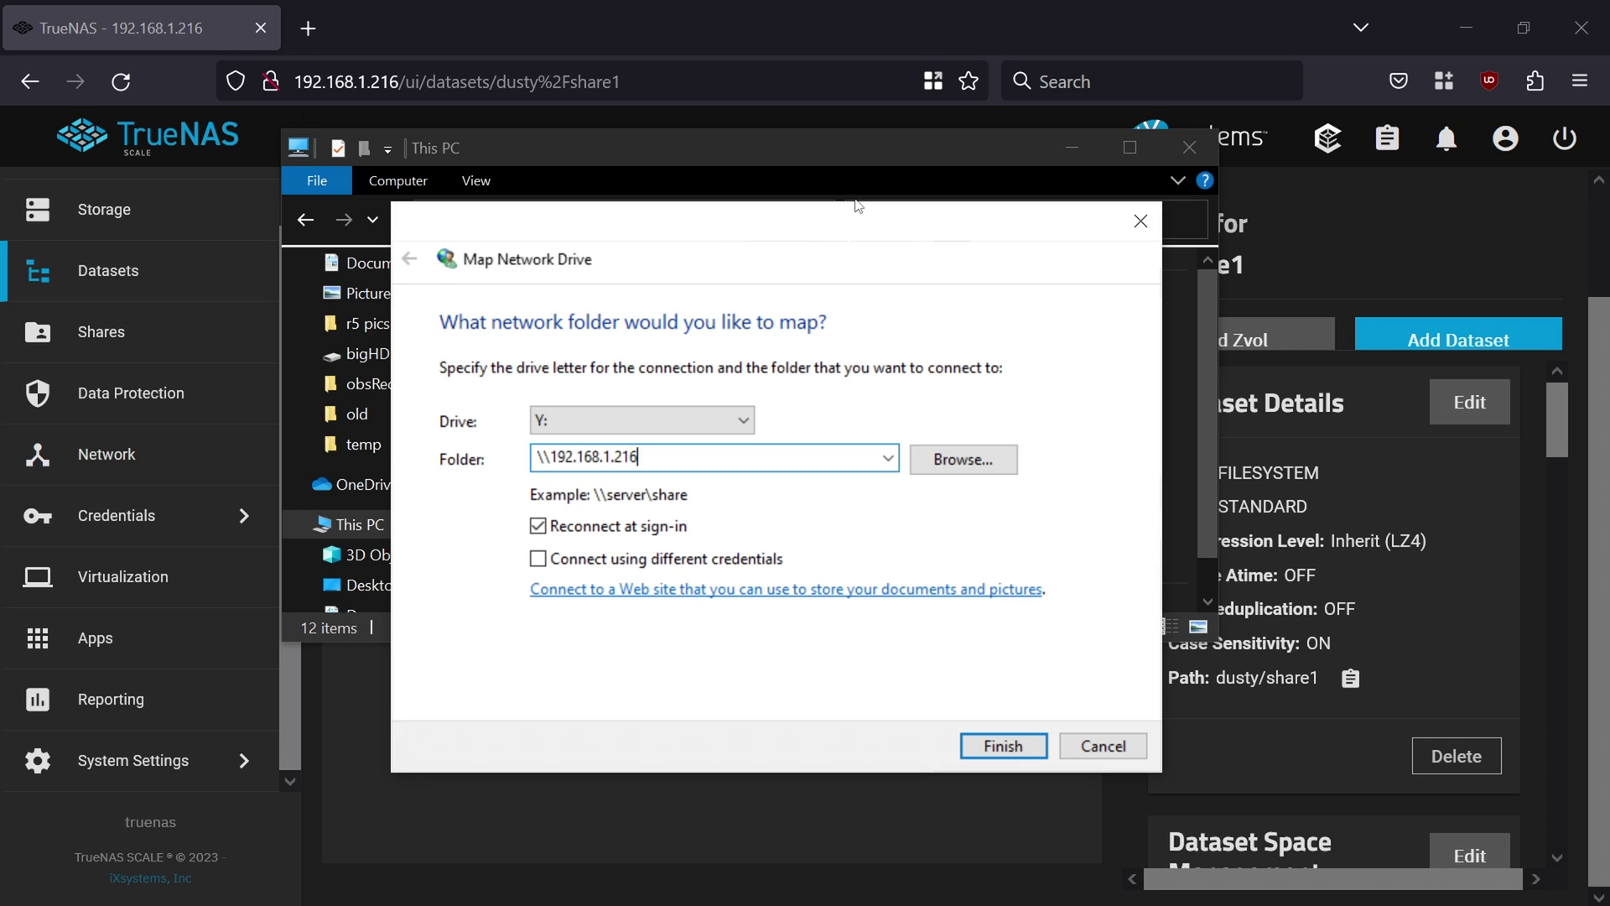
# - Map \\192.168.1.216\share1 as Y: and sign in with user1's credentials
pyautogui.press('Return')
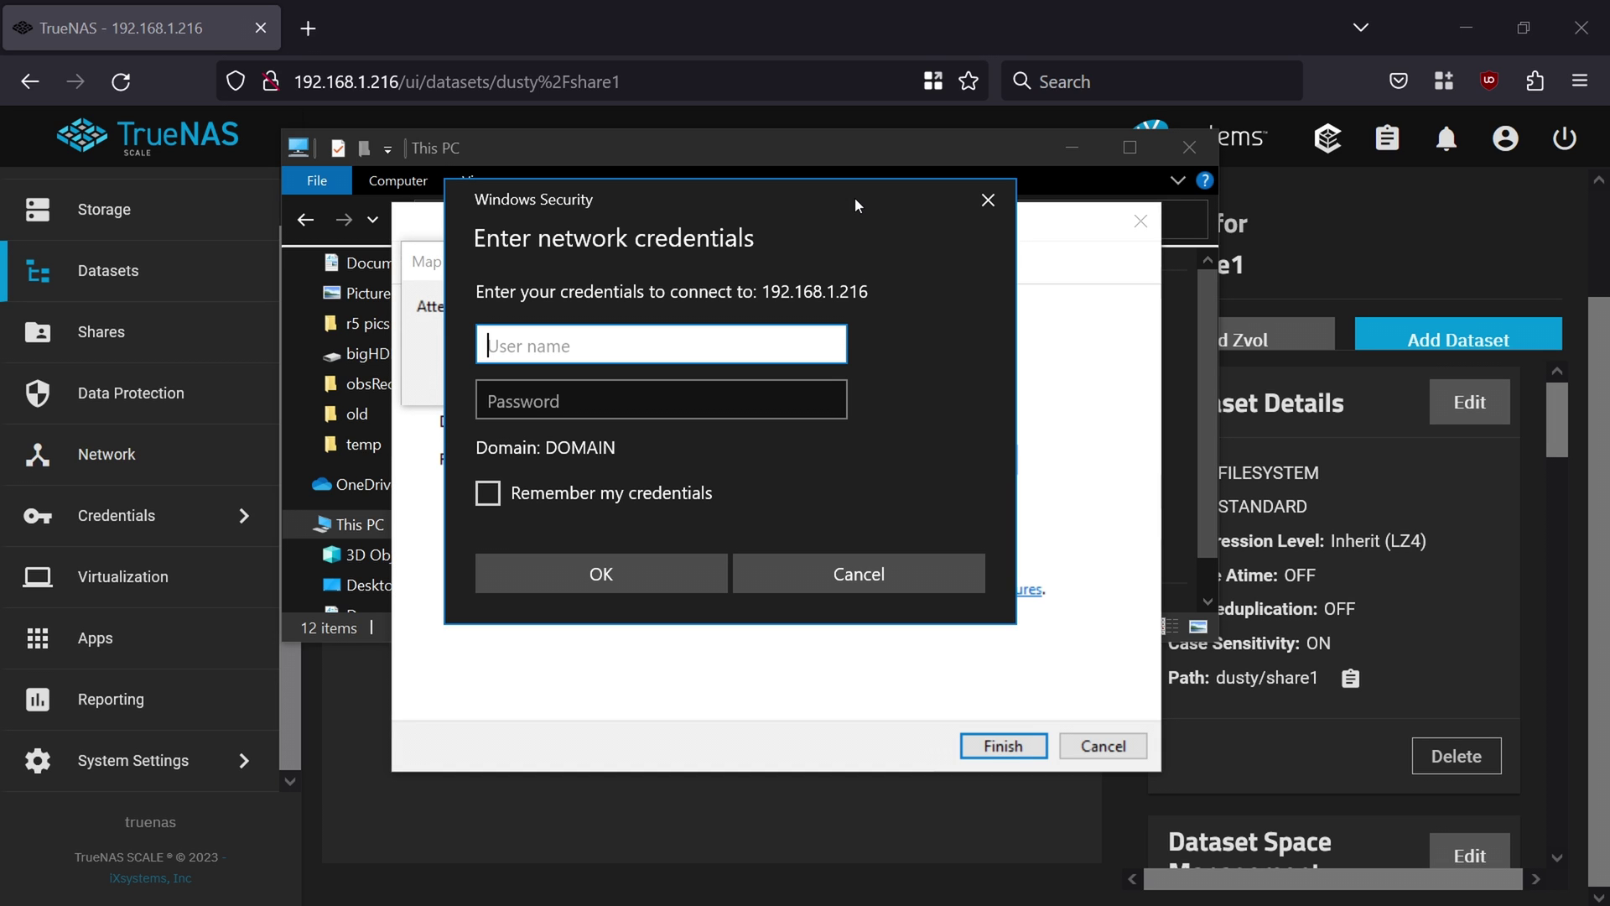
pyautogui.write('user1')
pyautogui.press('Tab')
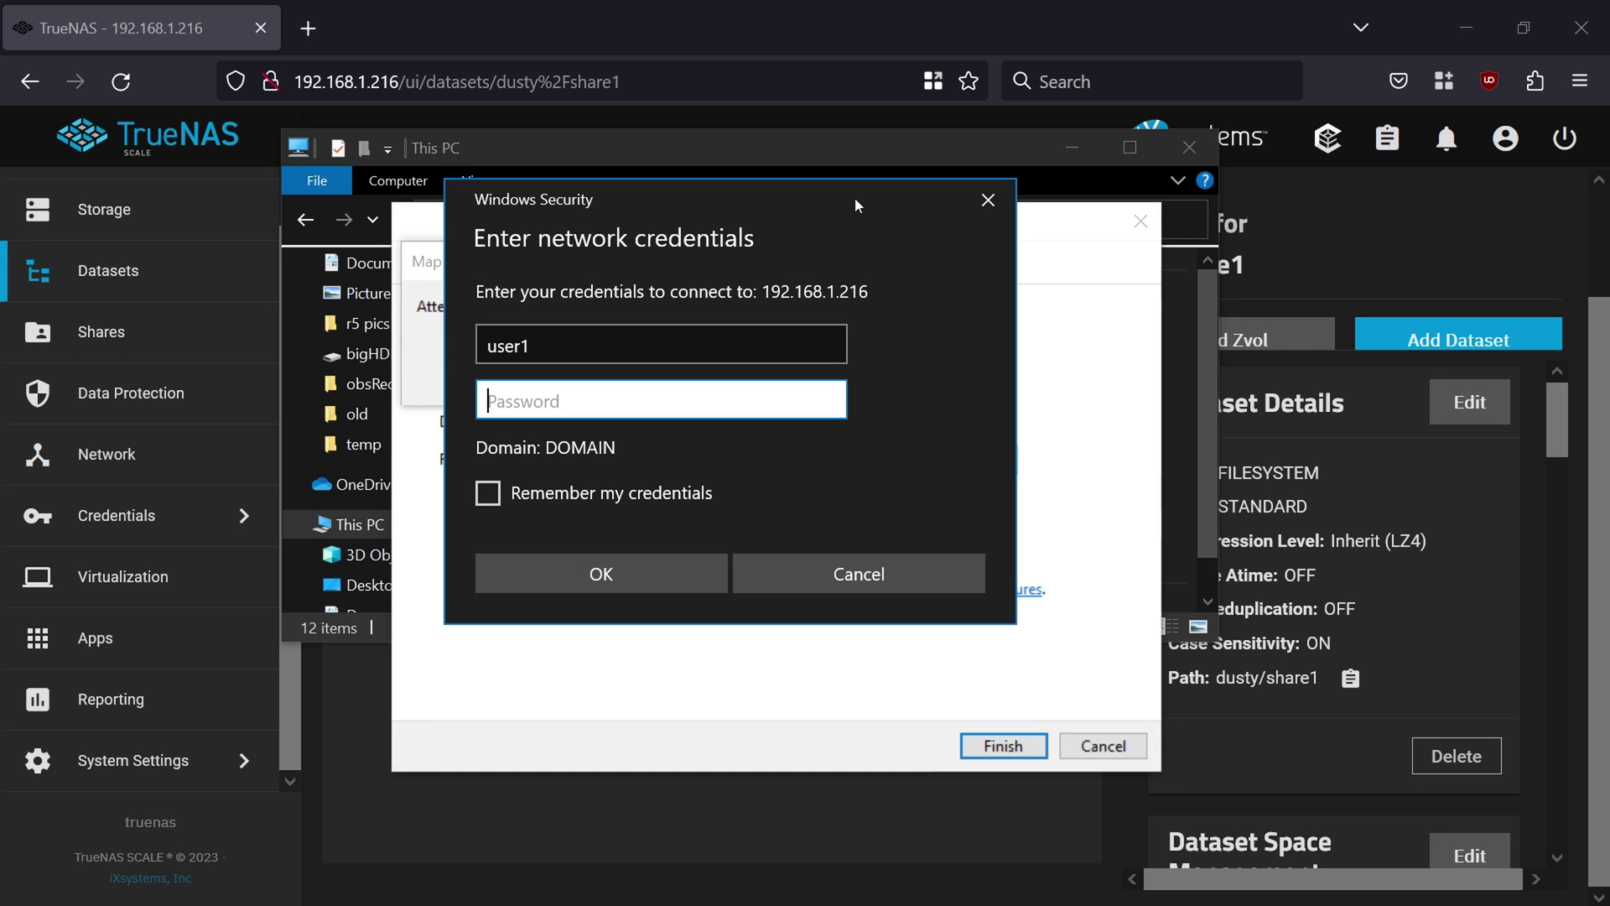
pyautogui.write('password')
pyautogui.press('Return')
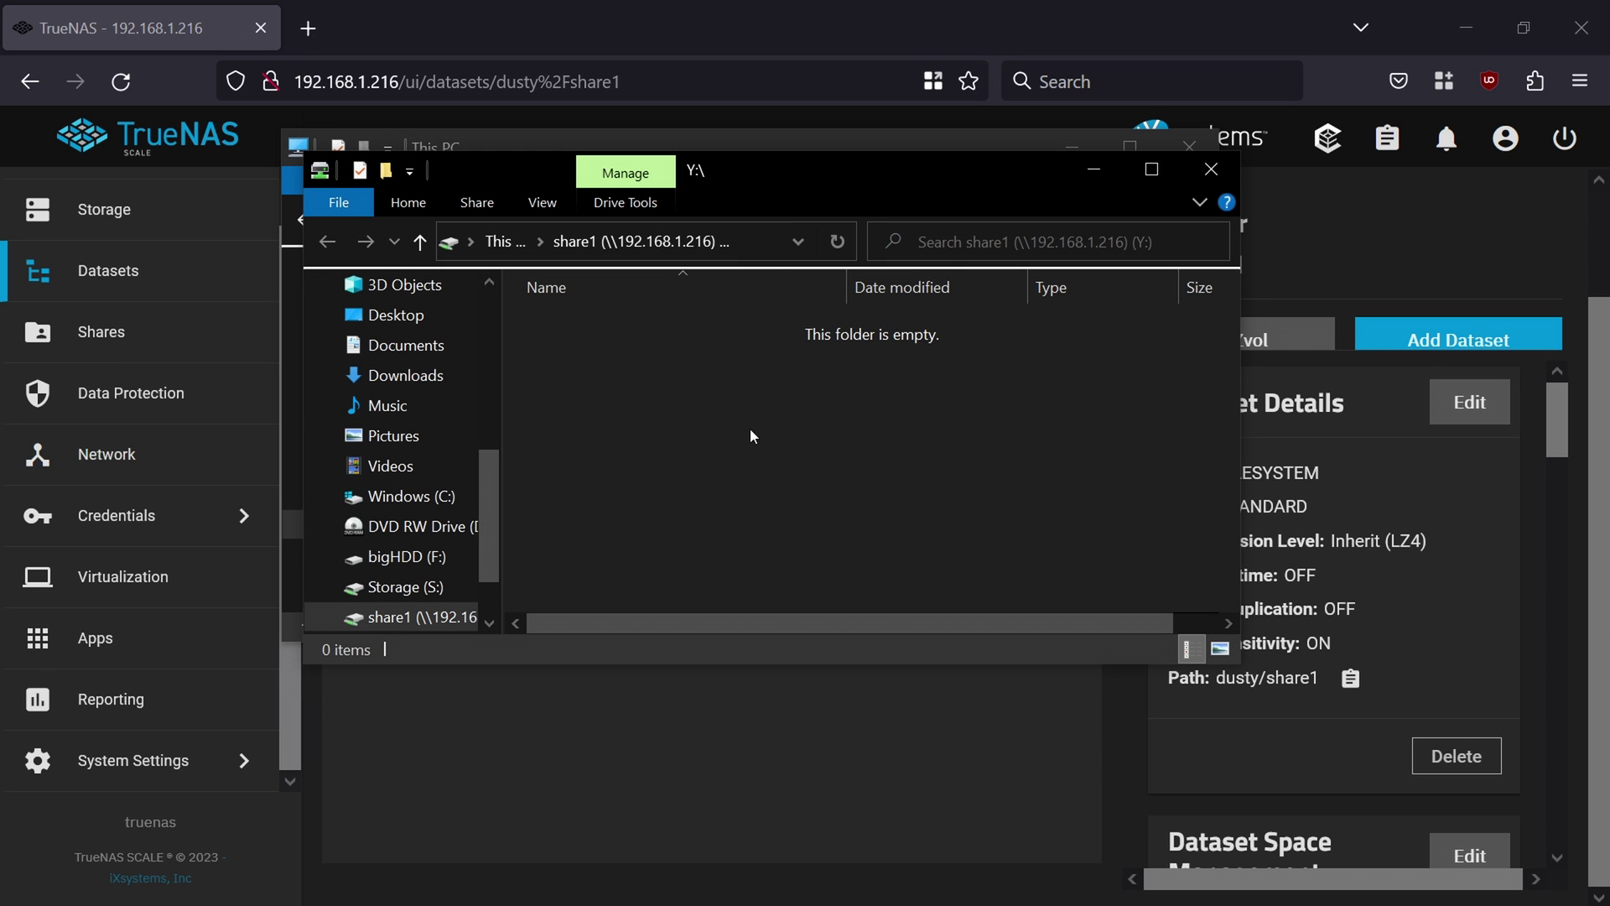
pyautogui.scroll(2, 401, 591)
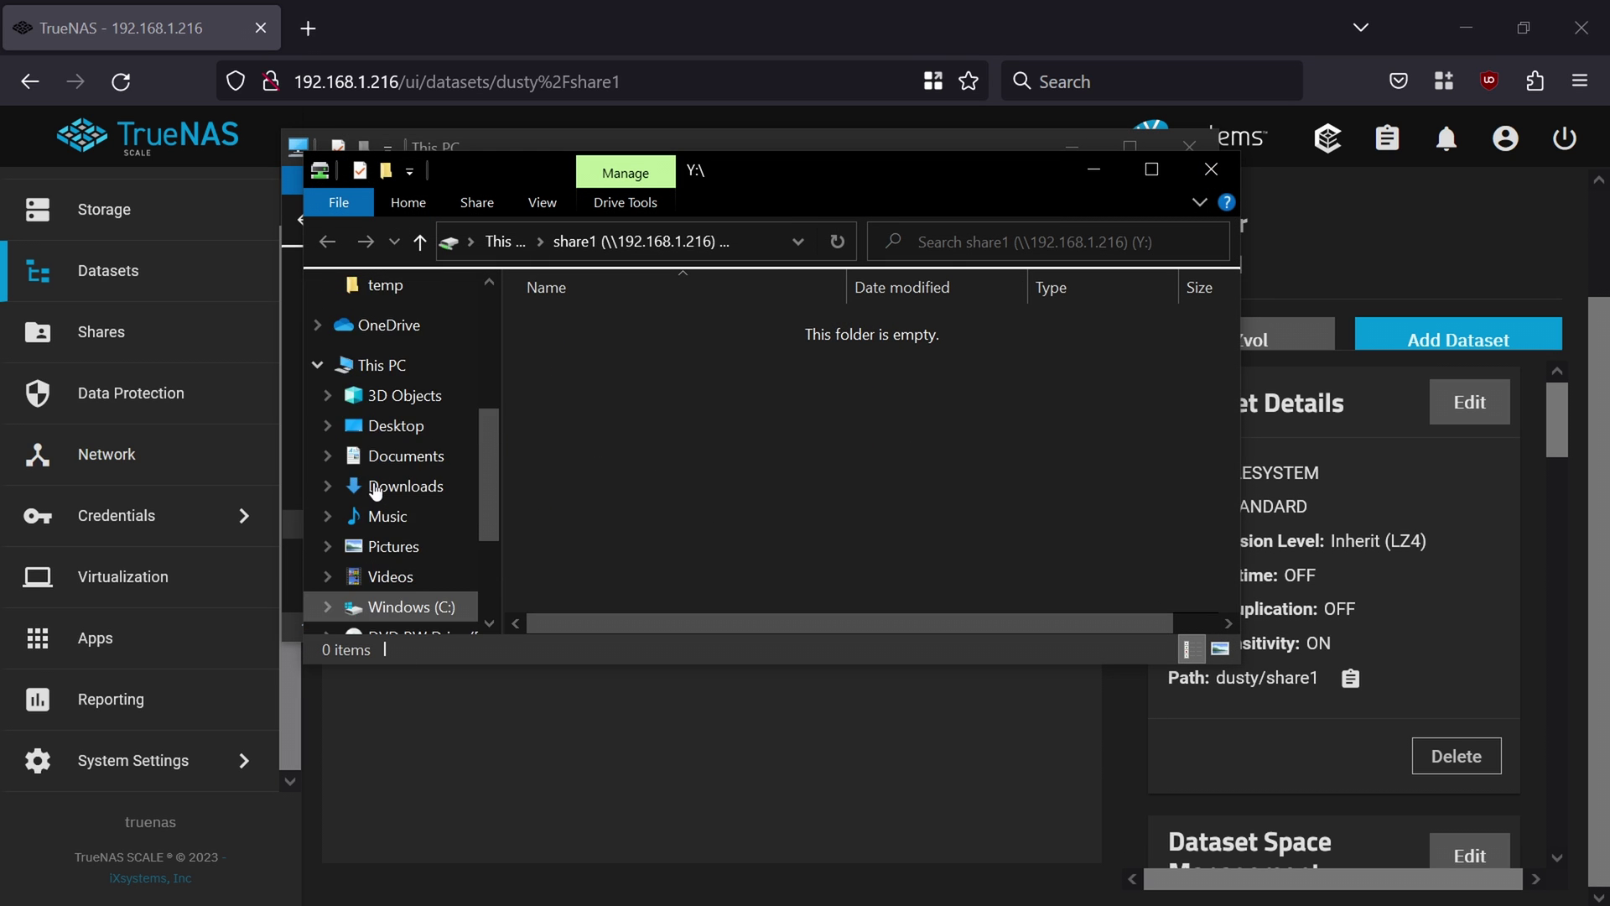
# - Return to This PC and open the share1 (Y:) network drive
pyautogui.click(416, 369)
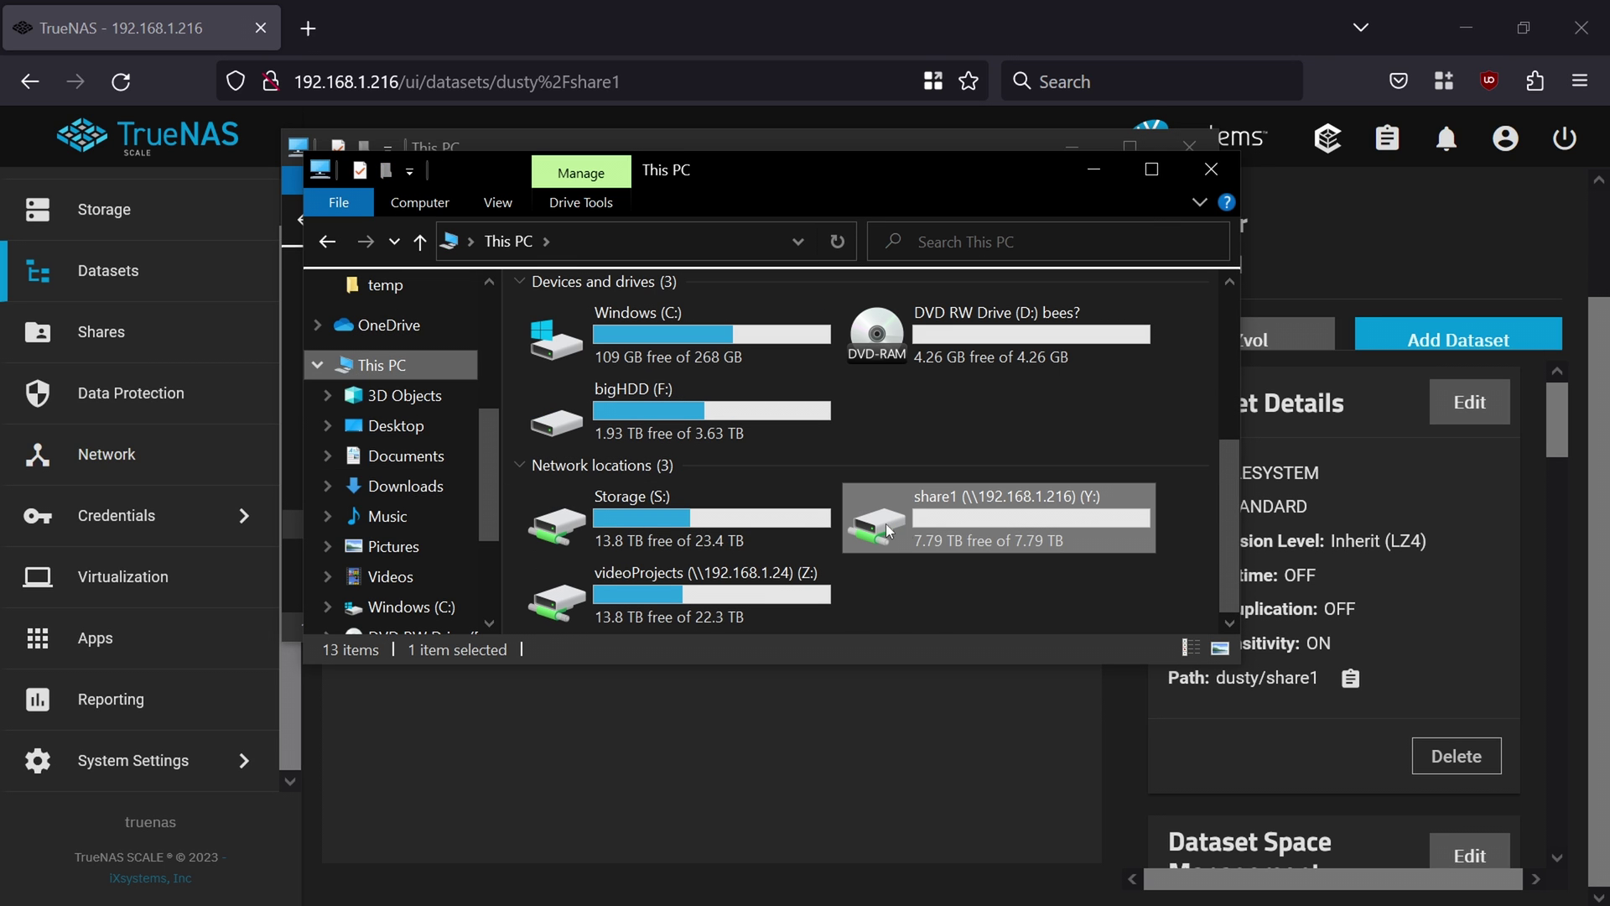
pyautogui.doubleClick(933, 538)
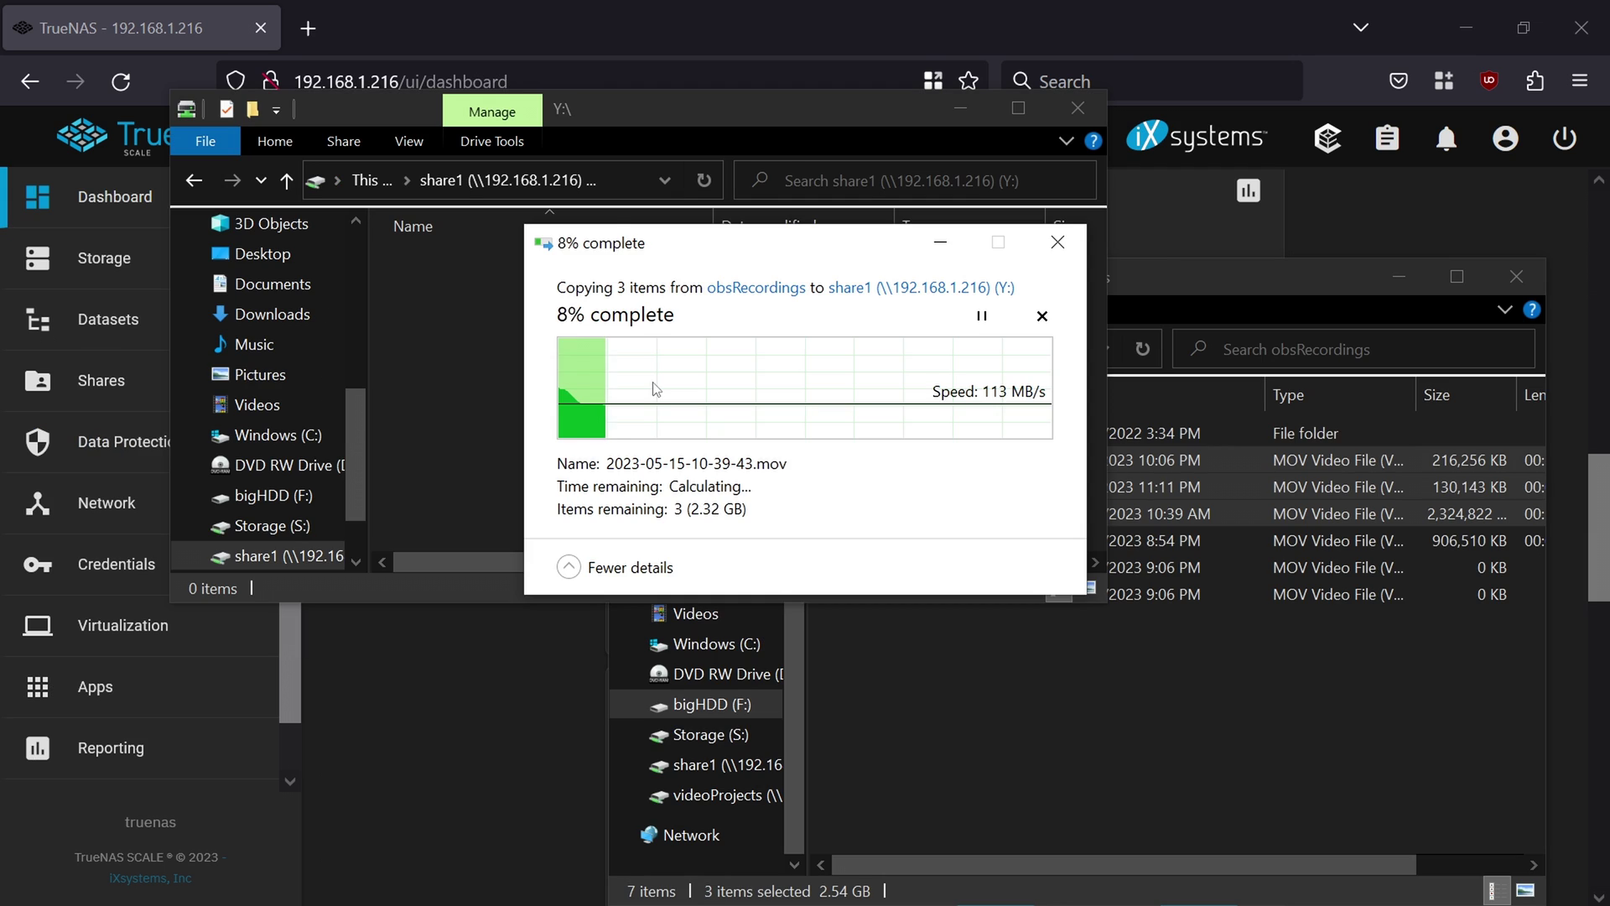